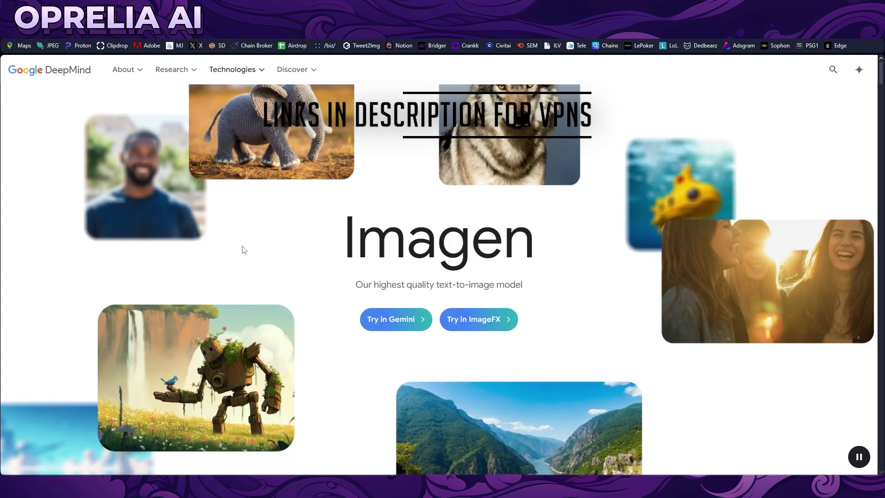
Read the Imagen 3 introduction on the Google DeepMind Imagen page, down to the What's new section
{"action": "scroll", "coordinate": [243, 249], "scroll_direction": "down", "scroll_amount": 2}
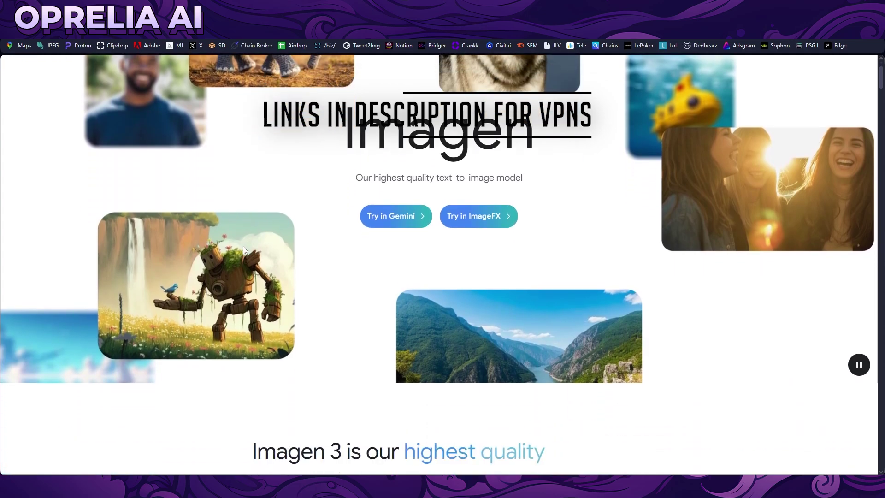
{"action": "scroll", "coordinate": [244, 248], "scroll_direction": "down", "scroll_amount": 1}
{"action": "scroll", "coordinate": [210, 275], "scroll_direction": "down", "scroll_amount": 1}
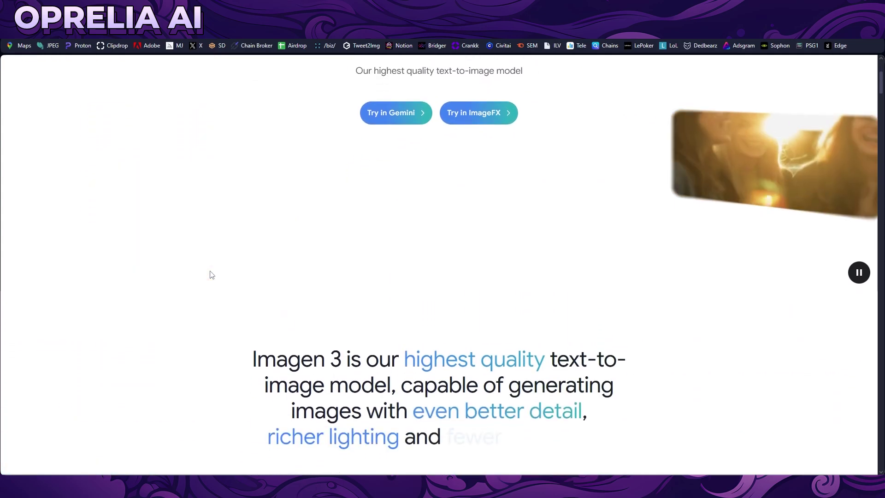
{"action": "scroll", "coordinate": [212, 275], "scroll_direction": "down", "scroll_amount": 1}
{"action": "scroll", "coordinate": [212, 275], "scroll_direction": "down", "scroll_amount": 1}
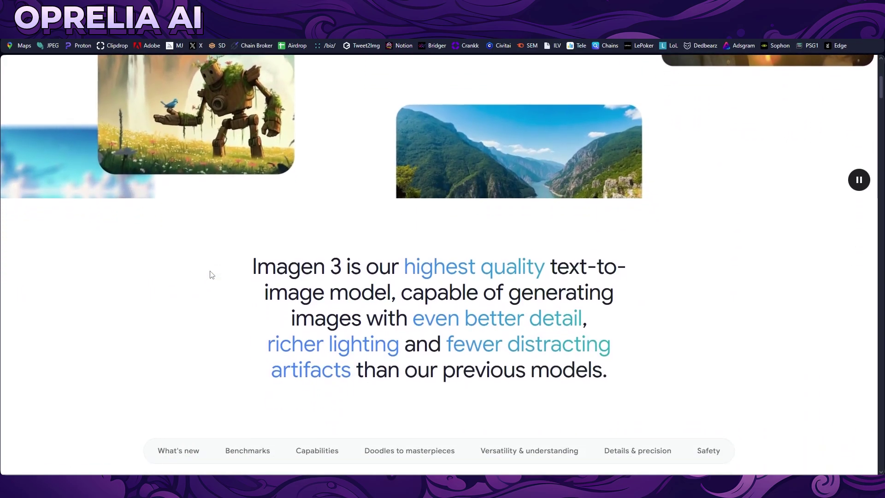
{"action": "scroll", "coordinate": [212, 275], "scroll_direction": "down", "scroll_amount": 1}
{"action": "scroll", "coordinate": [212, 259], "scroll_direction": "down", "scroll_amount": 1}
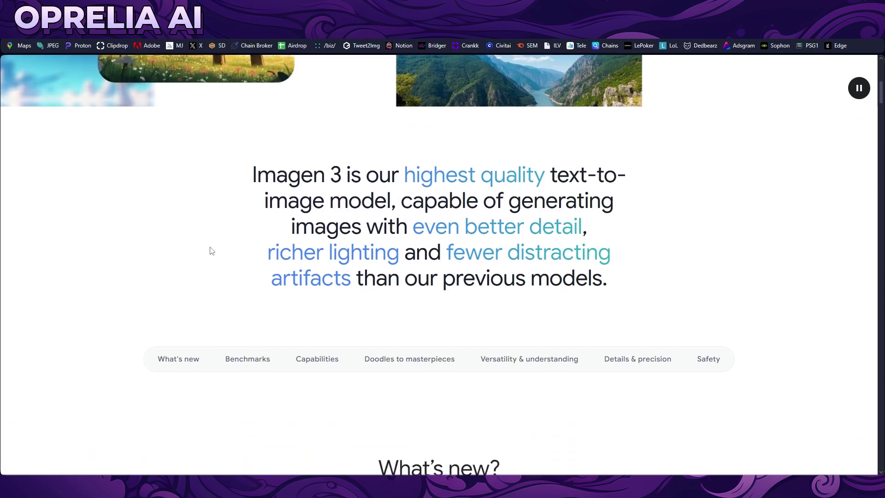
{"action": "scroll", "coordinate": [211, 251], "scroll_direction": "down", "scroll_amount": 1}
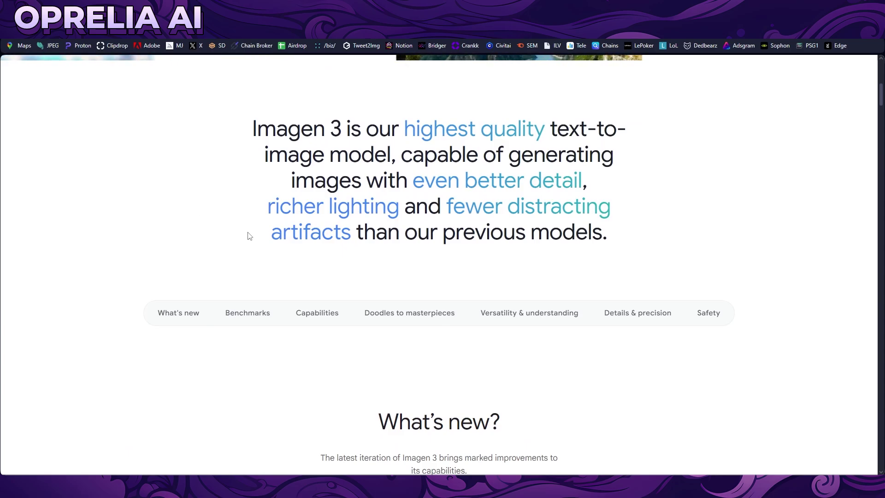
Browse the sample images and their prompts in the What's new gallery in both directions
{"action": "scroll", "coordinate": [223, 214], "scroll_direction": "down", "scroll_amount": 10}
{"action": "scroll", "coordinate": [223, 213], "scroll_direction": "down", "scroll_amount": 4}
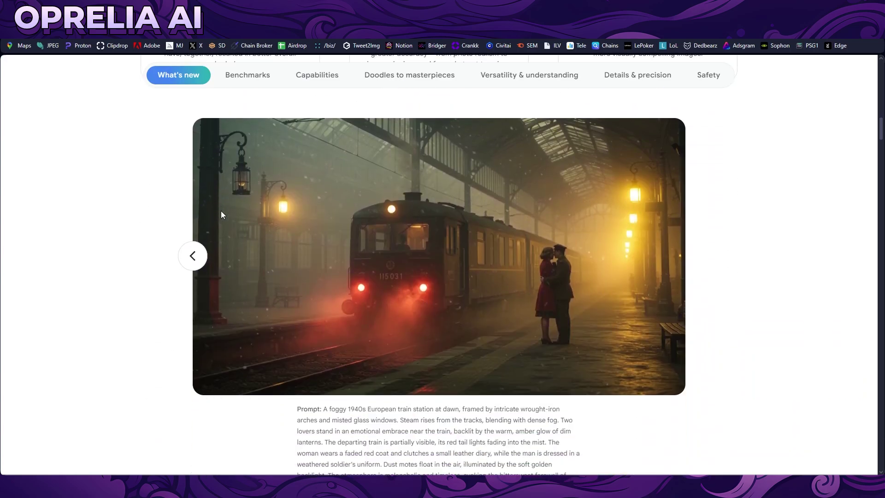
{"action": "left_click", "coordinate": [194, 256]}
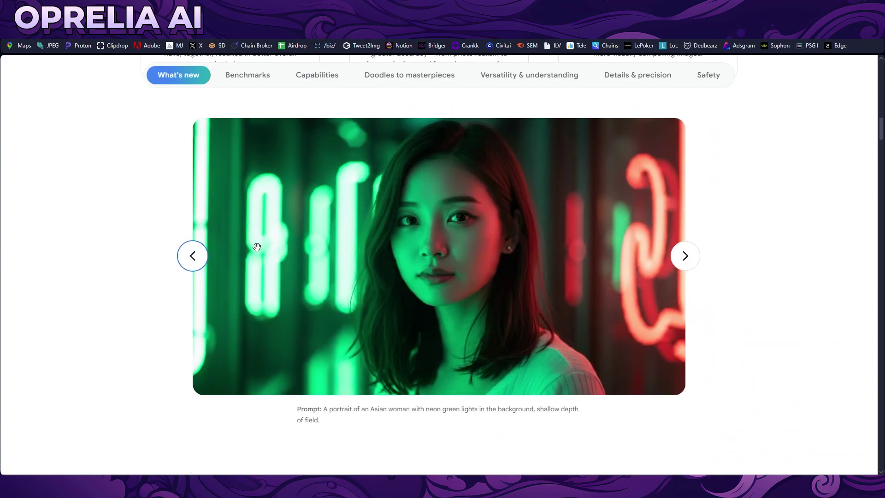
{"action": "left_click", "coordinate": [194, 256]}
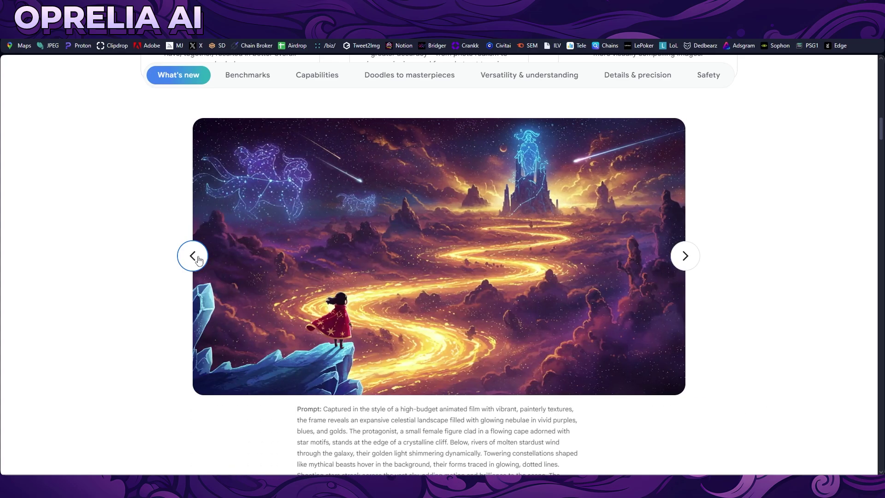
{"action": "left_click", "coordinate": [198, 260]}
{"action": "left_click", "coordinate": [197, 260]}
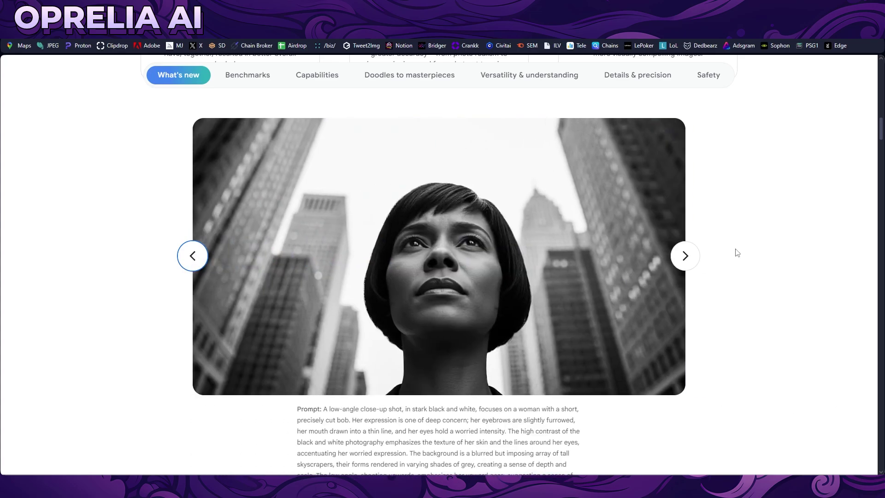
{"action": "left_click", "coordinate": [199, 259]}
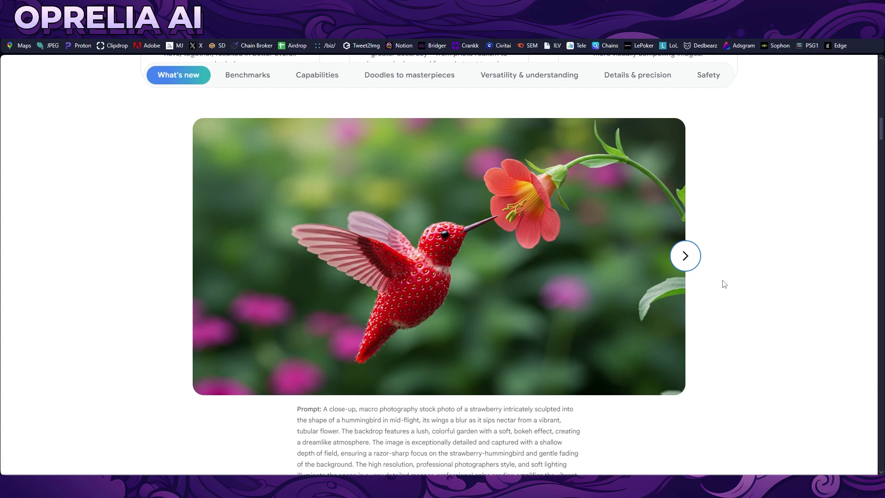
{"action": "left_click", "coordinate": [689, 256]}
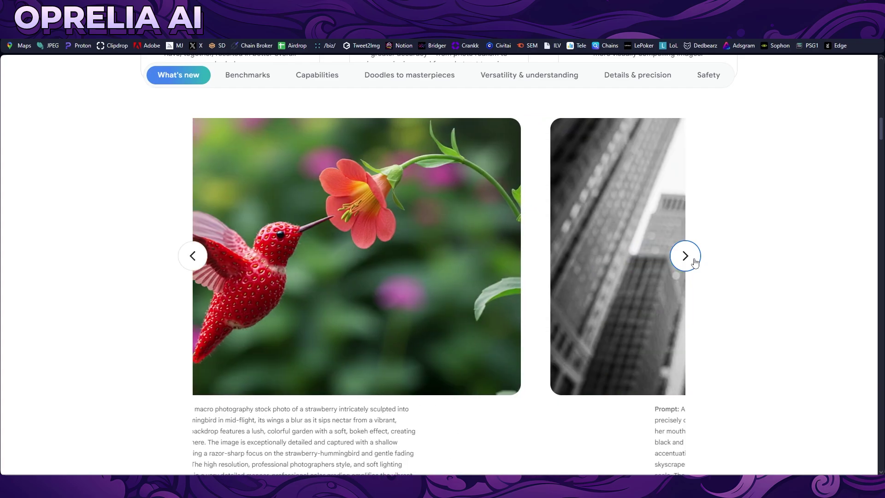
{"action": "left_click", "coordinate": [689, 256]}
{"action": "left_click", "coordinate": [694, 260]}
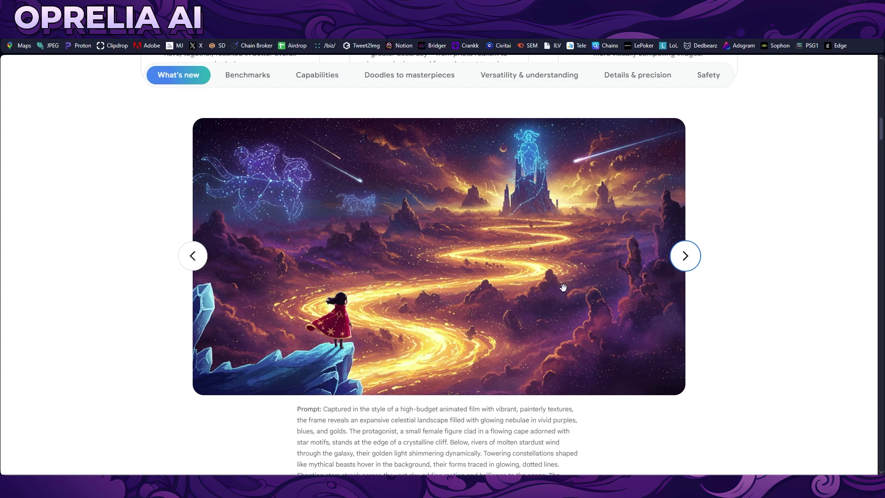
Examine the Imagen 3 benchmark charts, the capability highlights and the Doodles to masterpieces examples
{"action": "scroll", "coordinate": [553, 264], "scroll_direction": "down", "scroll_amount": 3}
{"action": "scroll", "coordinate": [553, 264], "scroll_direction": "down", "scroll_amount": 7}
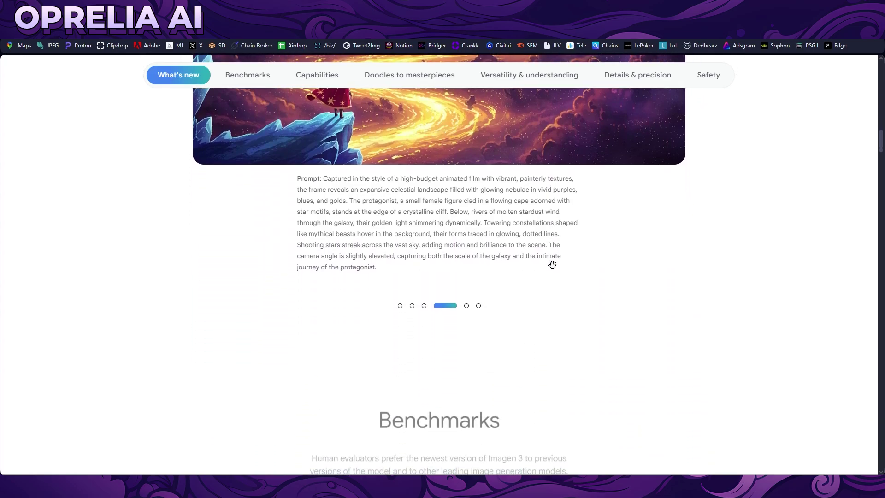
{"action": "scroll", "coordinate": [417, 255], "scroll_direction": "down", "scroll_amount": 3}
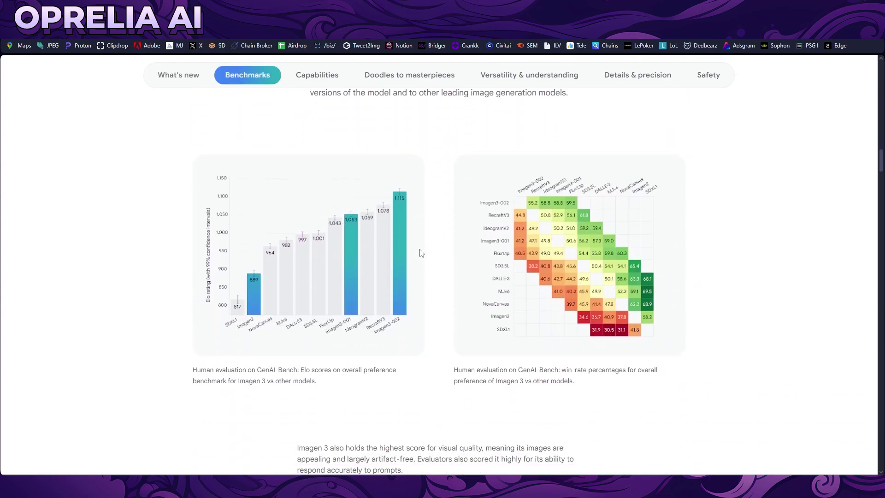
{"action": "scroll", "coordinate": [442, 251], "scroll_direction": "down", "scroll_amount": 5}
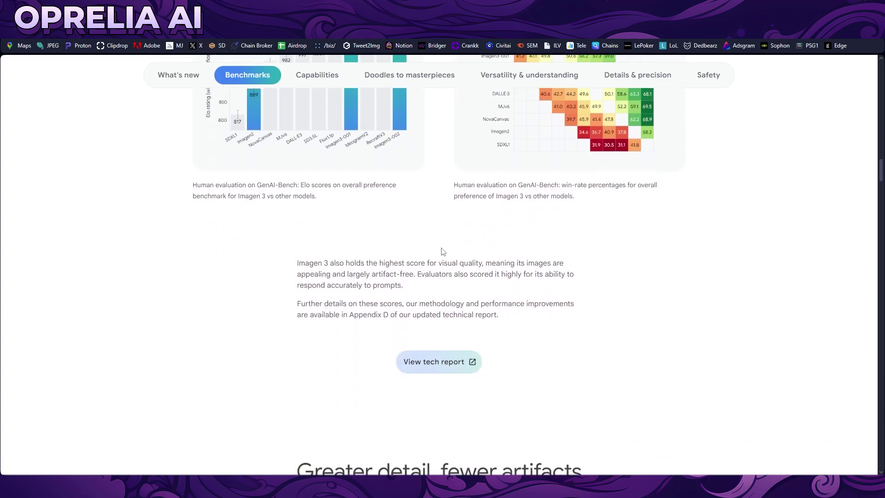
{"action": "scroll", "coordinate": [441, 251], "scroll_direction": "down", "scroll_amount": 6}
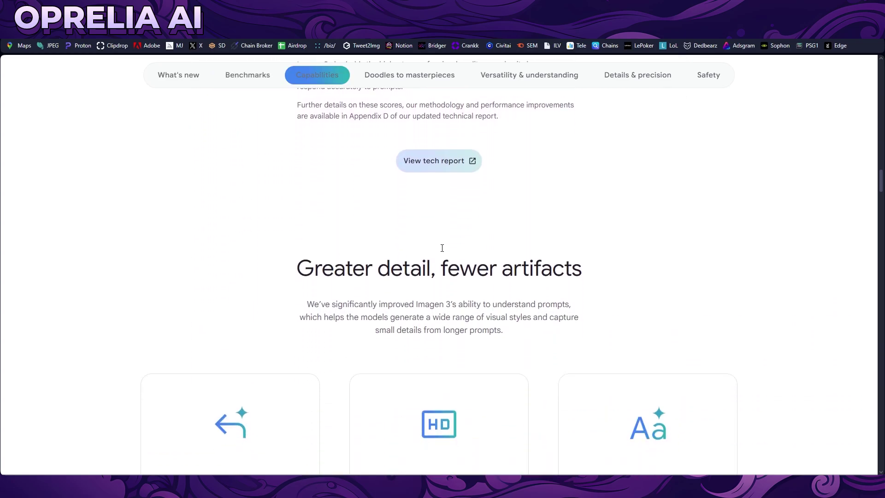
{"action": "scroll", "coordinate": [442, 251], "scroll_direction": "down", "scroll_amount": 3}
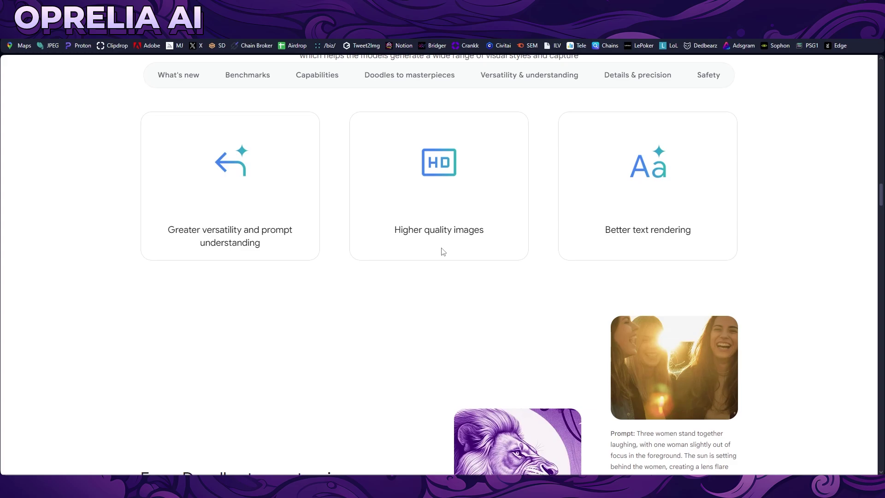
{"action": "scroll", "coordinate": [443, 252], "scroll_direction": "down", "scroll_amount": 10}
{"action": "scroll", "coordinate": [714, 231], "scroll_direction": "up", "scroll_amount": 4}
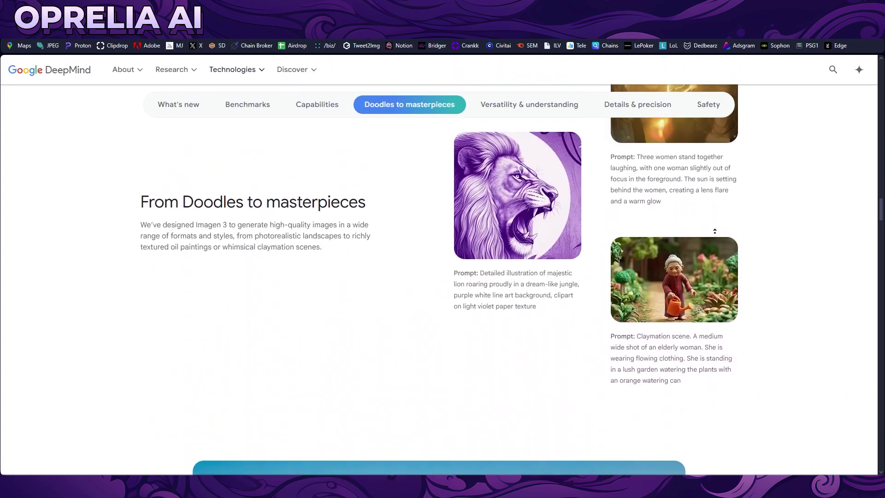
{"action": "scroll", "coordinate": [715, 231], "scroll_direction": "up", "scroll_amount": 15}
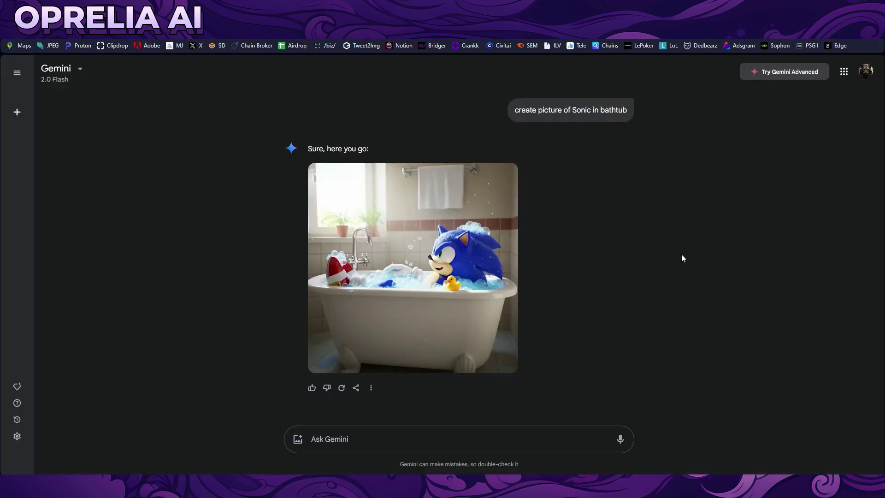
View the generated picture of Sonic in the bathtub at full size and return to the Gemini chat
{"action": "left_click", "coordinate": [477, 306]}
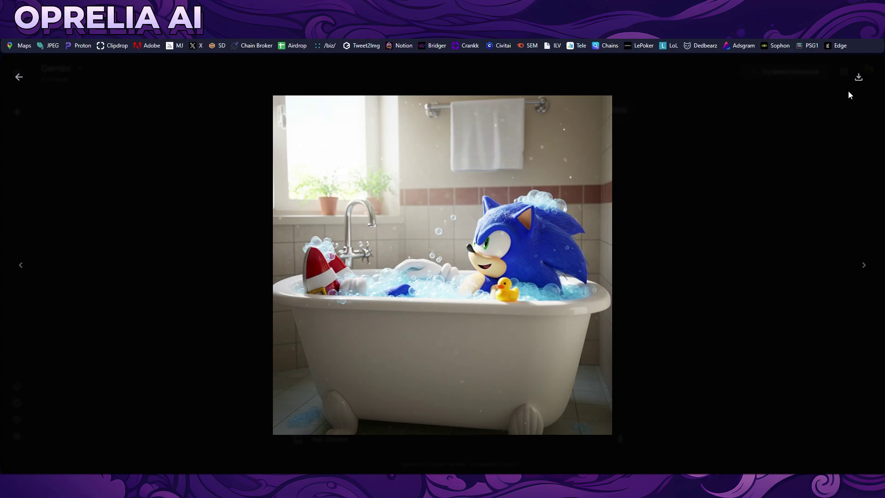
{"action": "left_click", "coordinate": [18, 77]}
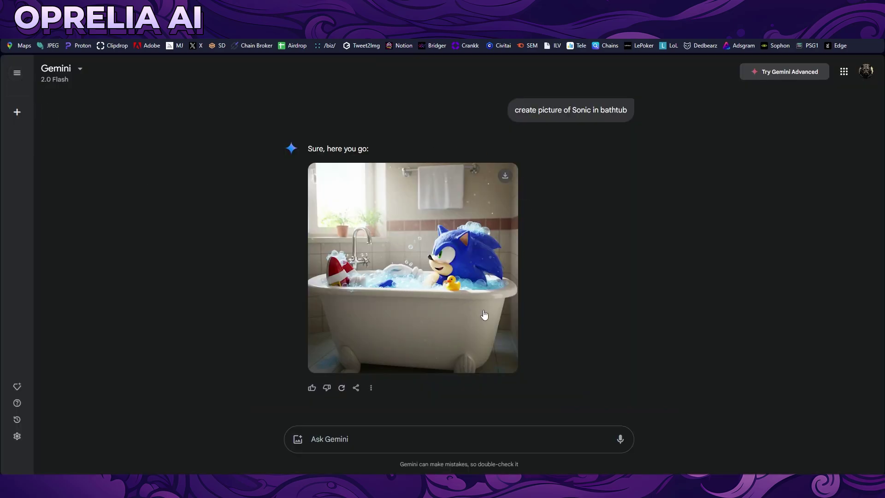
Submit the prompt "do a picture of mix between a duck and a cat , hybrid animal" and enlarge the generated image
{"action": "type", "text": "do "}
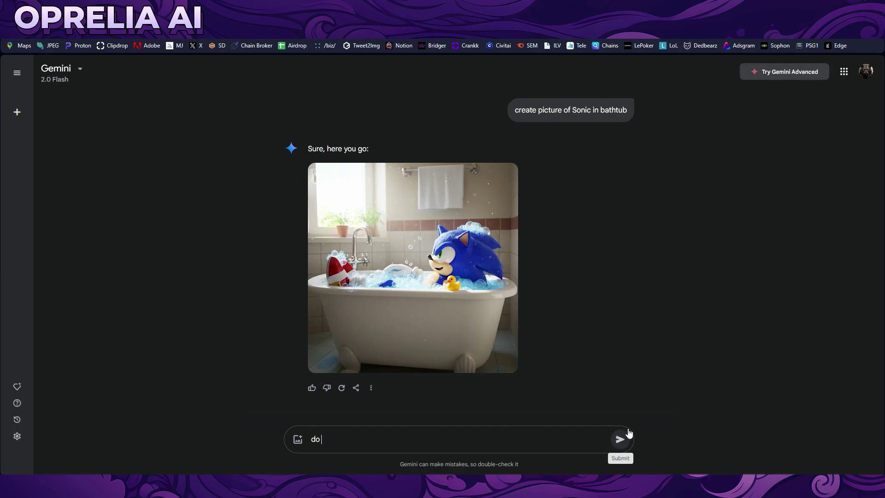
{"action": "type", "text": "a picture of mix between a duck and a cat (hyt"}
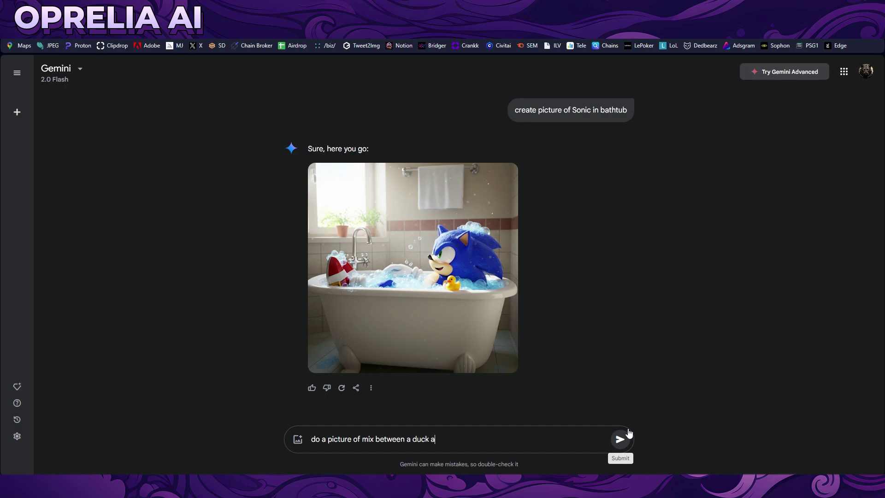
{"action": "key", "text": "BackSpace"}
{"action": "key", "text": "BackSpace"}
{"action": "key", "text": "BackSpace"}
{"action": "key", "text": "BackSpace"}
{"action": "type", "text": ", hybrid animal"}
{"action": "left_click", "coordinate": [627, 433]}
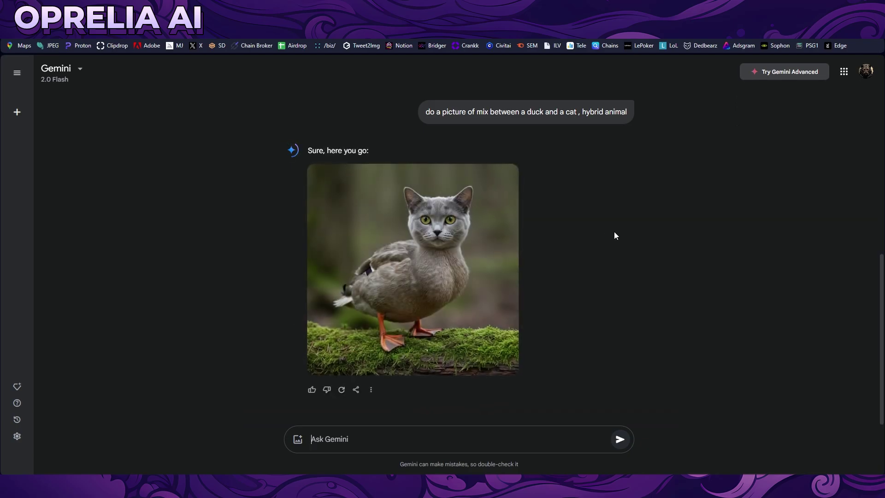
{"action": "left_click", "coordinate": [469, 284]}
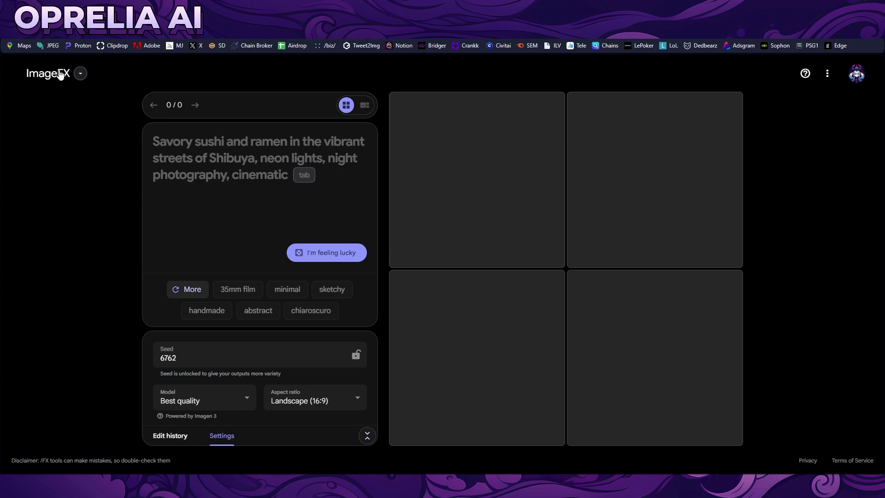
Open My library in ImageFX and look through the saved images down to the squirrel pictures
{"action": "left_click", "coordinate": [855, 81]}
{"action": "key", "text": "Escape"}
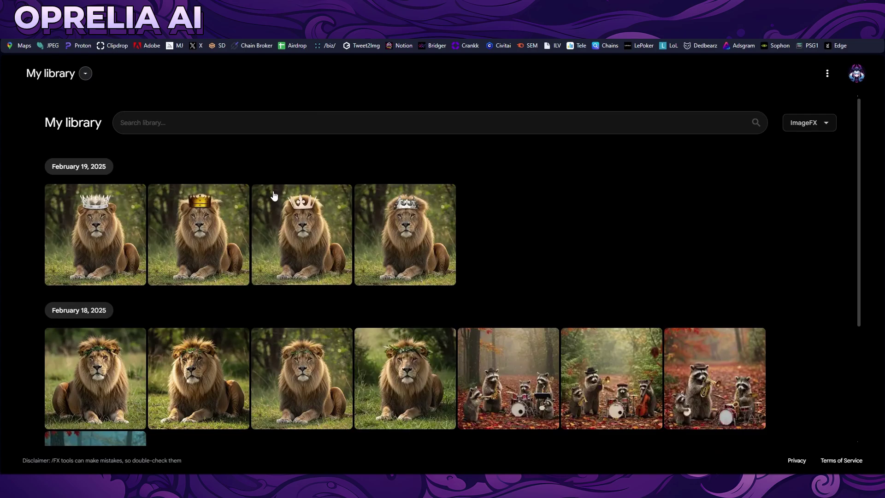
{"action": "scroll", "coordinate": [295, 270], "scroll_direction": "down", "scroll_amount": 5}
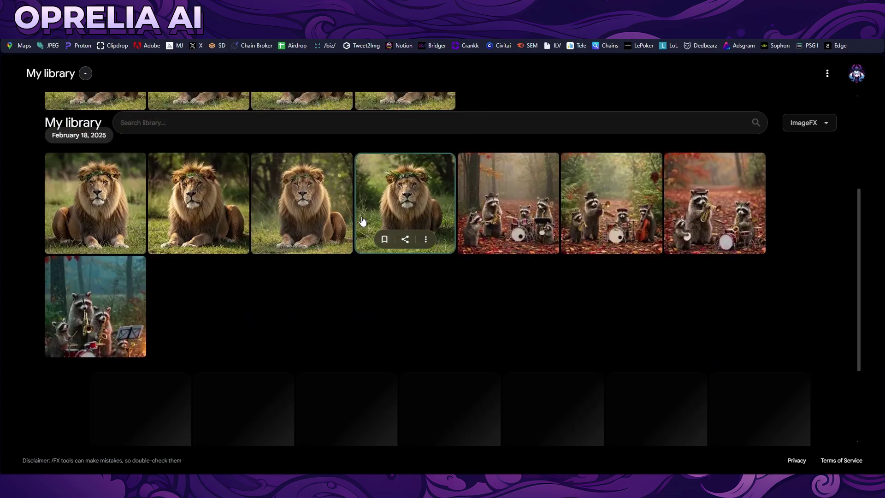
{"action": "scroll", "coordinate": [295, 273], "scroll_direction": "down", "scroll_amount": 1}
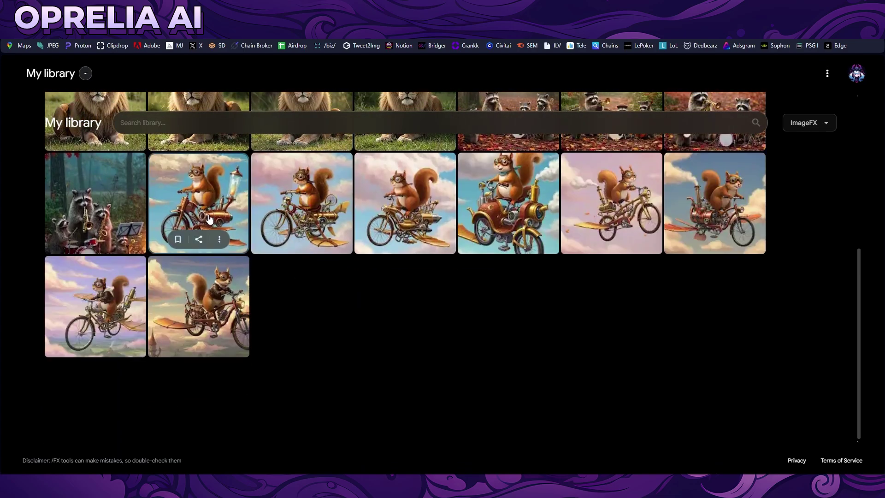
View two of the steampunk squirrel bicycle images enlarged, one after the other, and close each preview
{"action": "left_click", "coordinate": [203, 198]}
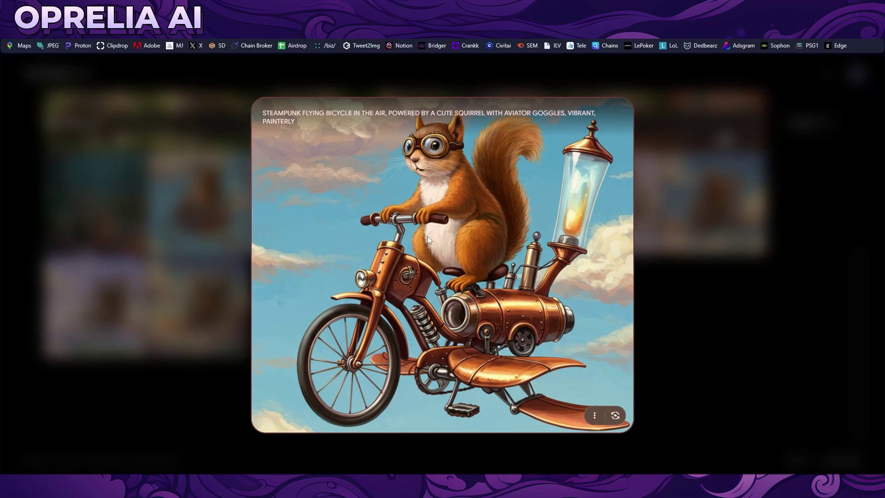
{"action": "left_click", "coordinate": [648, 261]}
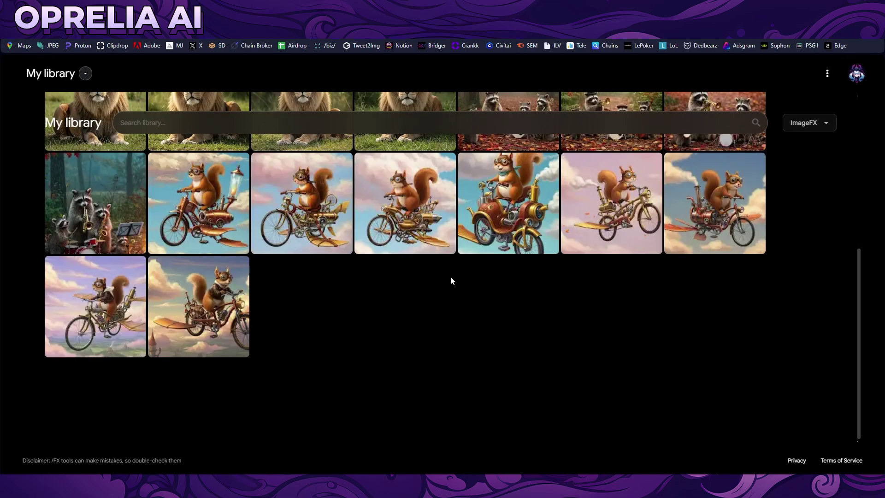
{"action": "left_click", "coordinate": [405, 211]}
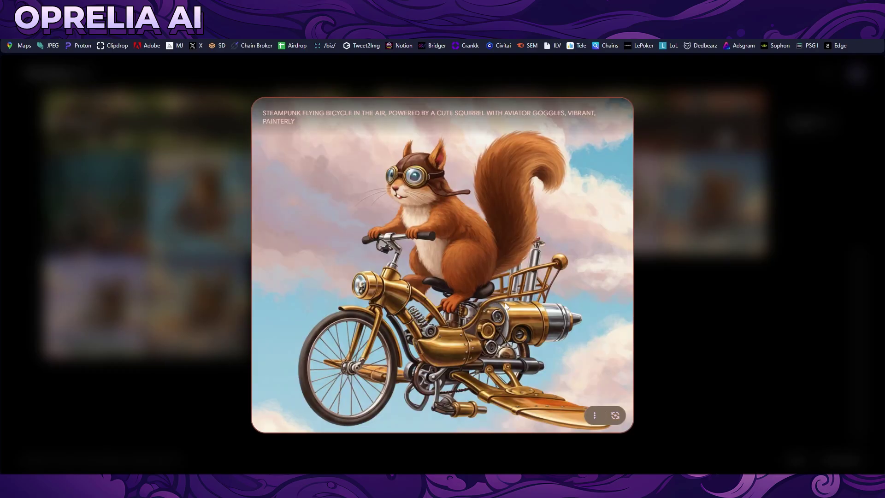
{"action": "left_click", "coordinate": [699, 322]}
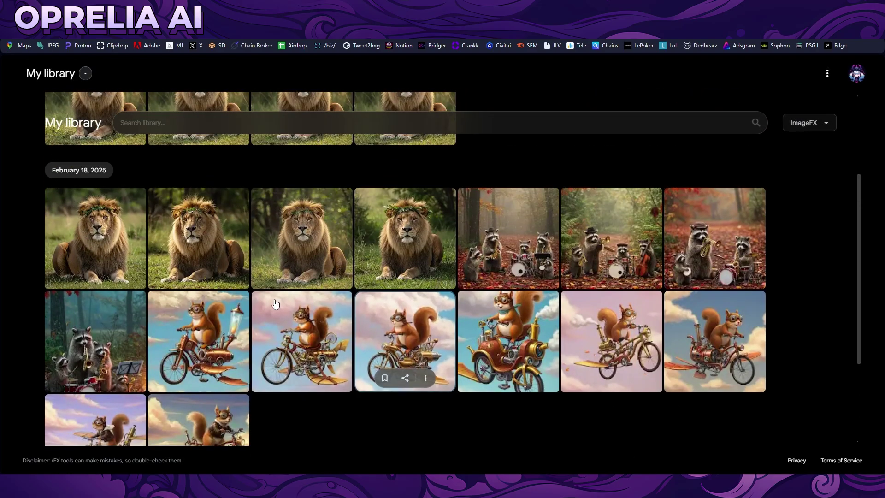
View the lion with the crown of leaves enlarged, and the first lion wearing a crown from February 19, 2025
{"action": "left_click", "coordinate": [220, 229]}
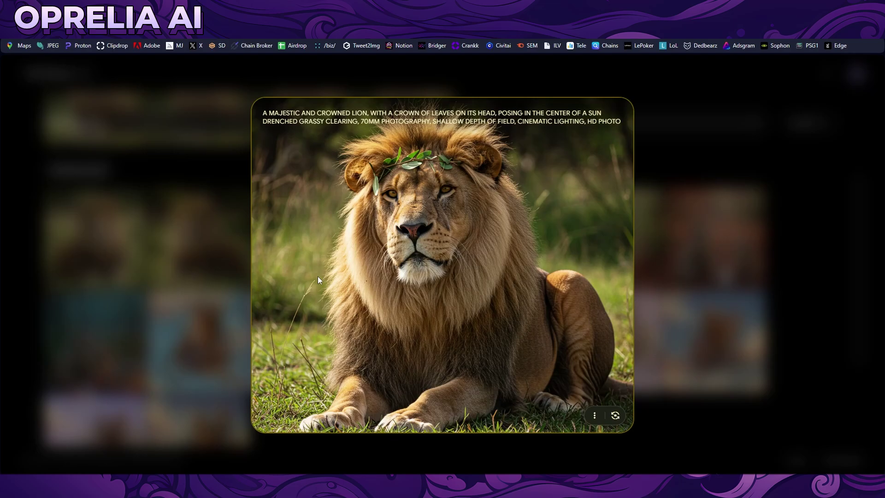
{"action": "left_click", "coordinate": [177, 272]}
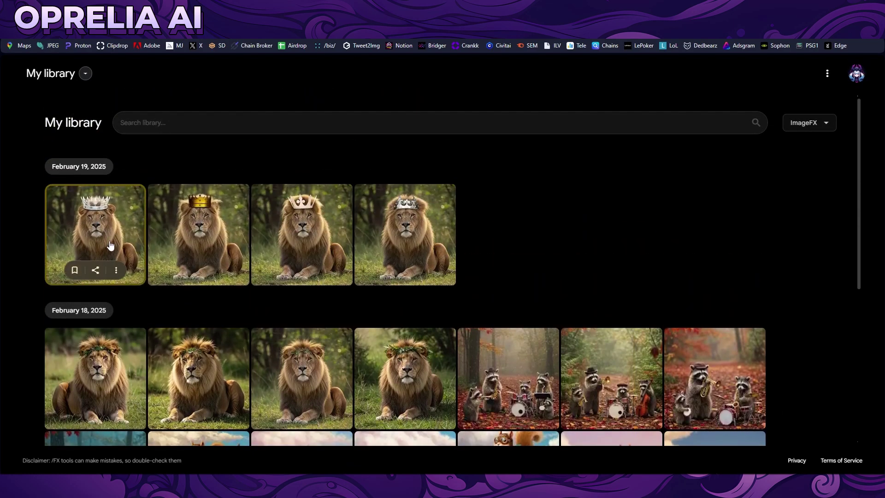
{"action": "left_click", "coordinate": [111, 246]}
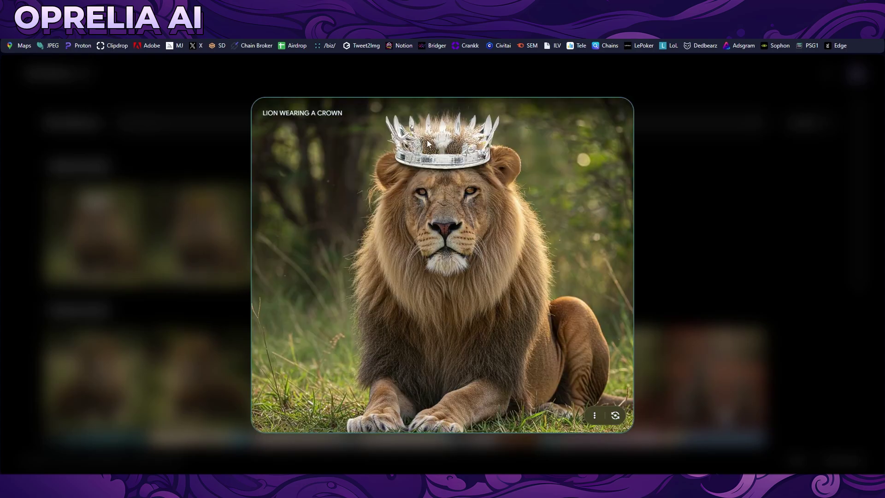
View the remaining three February 19, 2025 lions wearing crowns enlarged, one after another, and close the last preview
{"action": "left_click", "coordinate": [174, 243]}
{"action": "left_click", "coordinate": [173, 239]}
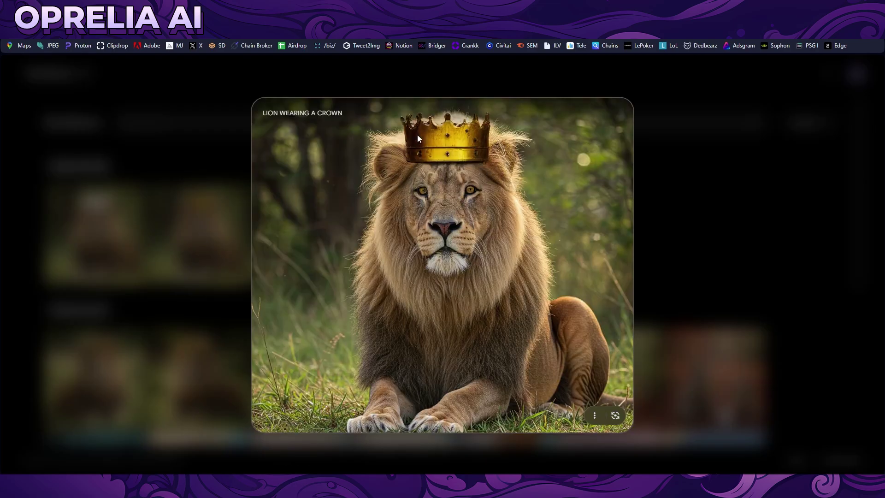
{"action": "left_click", "coordinate": [671, 215]}
{"action": "left_click", "coordinate": [366, 249]}
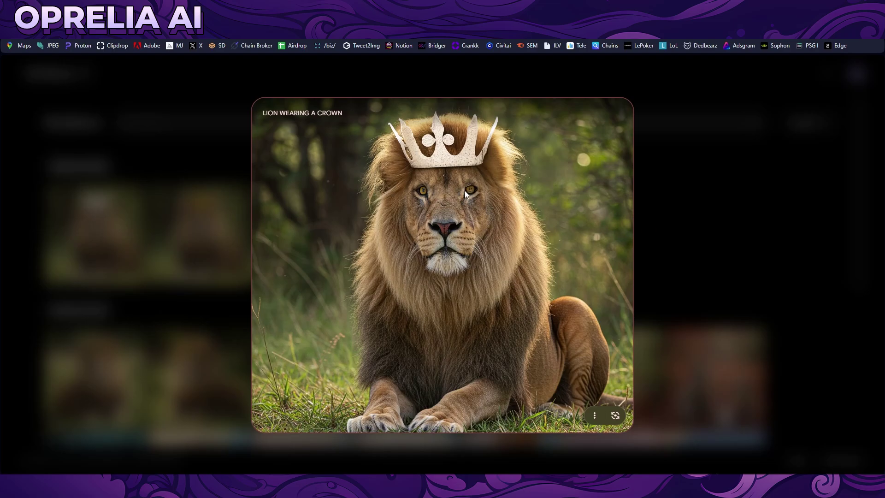
{"action": "left_click", "coordinate": [643, 215]}
{"action": "left_click", "coordinate": [419, 228]}
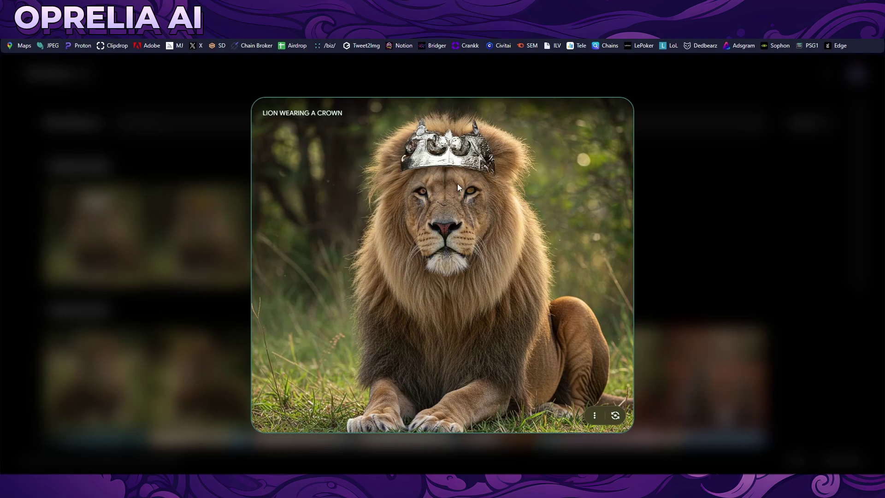
{"action": "left_click", "coordinate": [675, 207]}
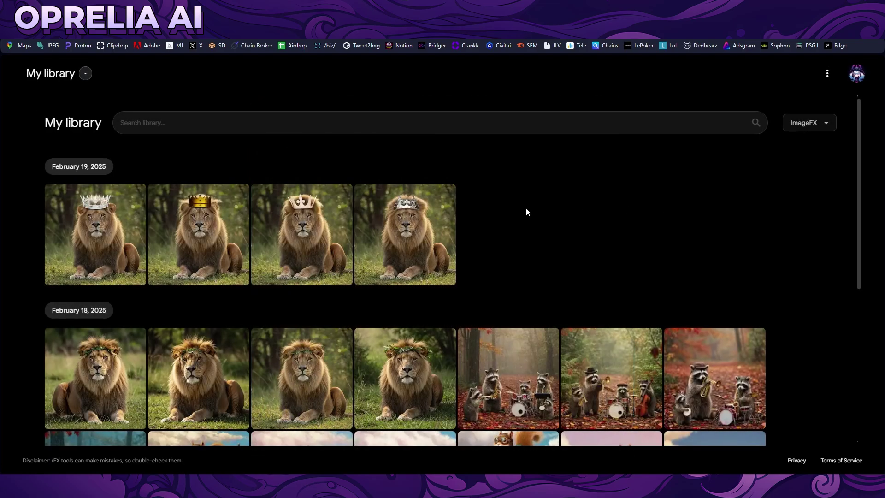
Switch from the library to the ImageFX generator, check its aspect ratio and model options, and generate images from a random prompt
{"action": "left_click", "coordinate": [85, 73]}
{"action": "left_click", "coordinate": [59, 112]}
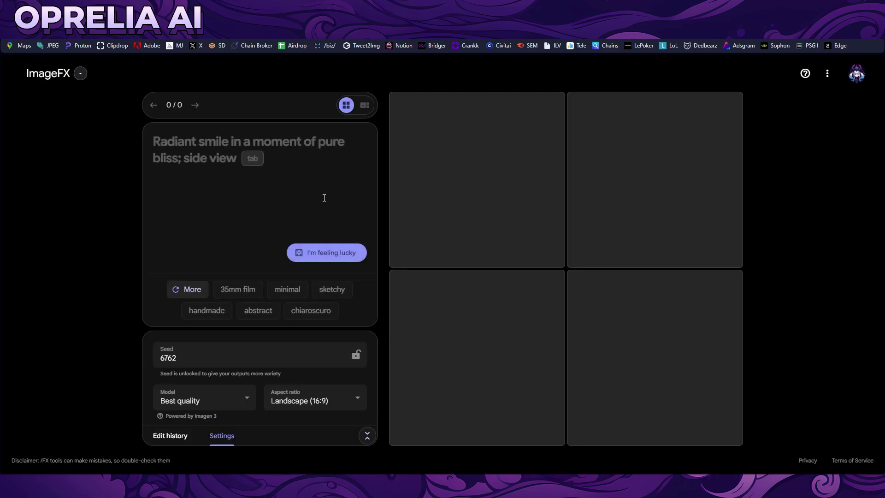
{"action": "left_click", "coordinate": [318, 400]}
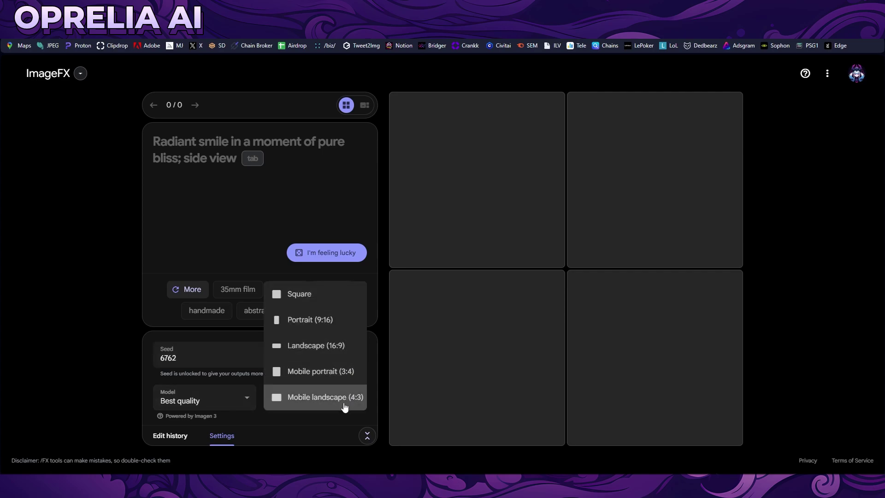
{"action": "left_click", "coordinate": [276, 417]}
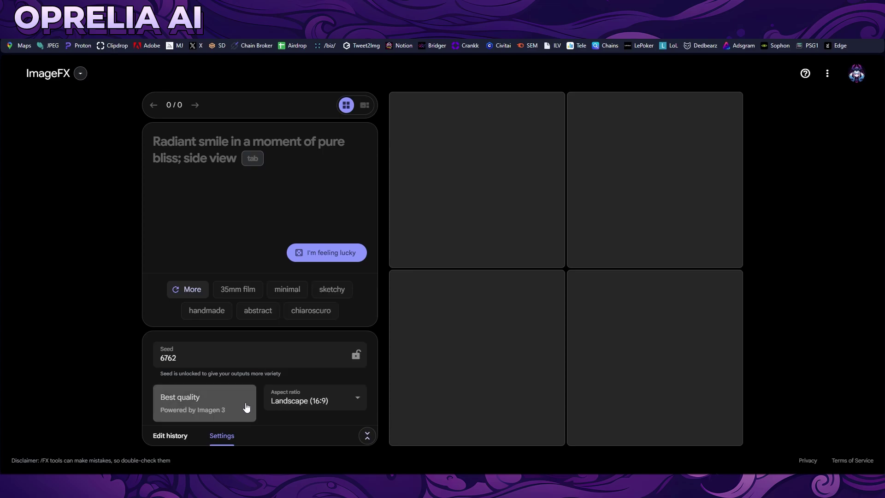
{"action": "left_click", "coordinate": [322, 258]}
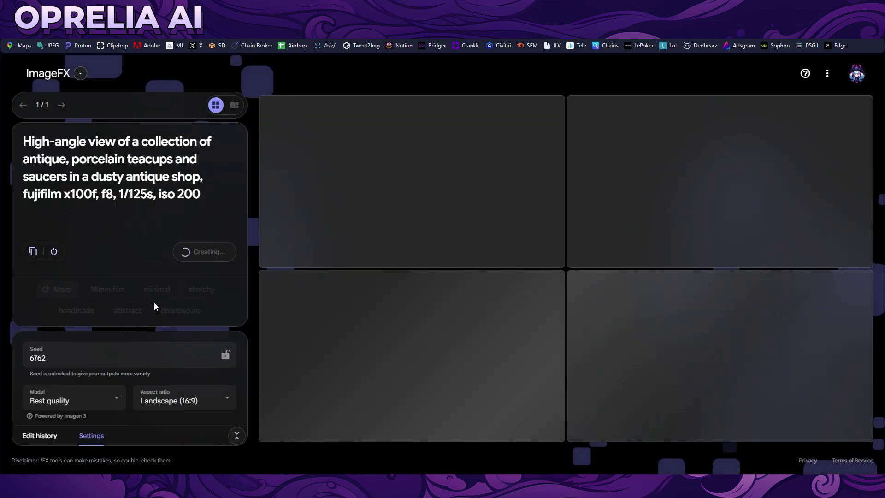
Set the aspect ratio to Square and submit the prompt "Anime character in style of studio ghibli, candyworld background"
{"action": "left_click", "coordinate": [175, 396]}
{"action": "left_click", "coordinate": [170, 296]}
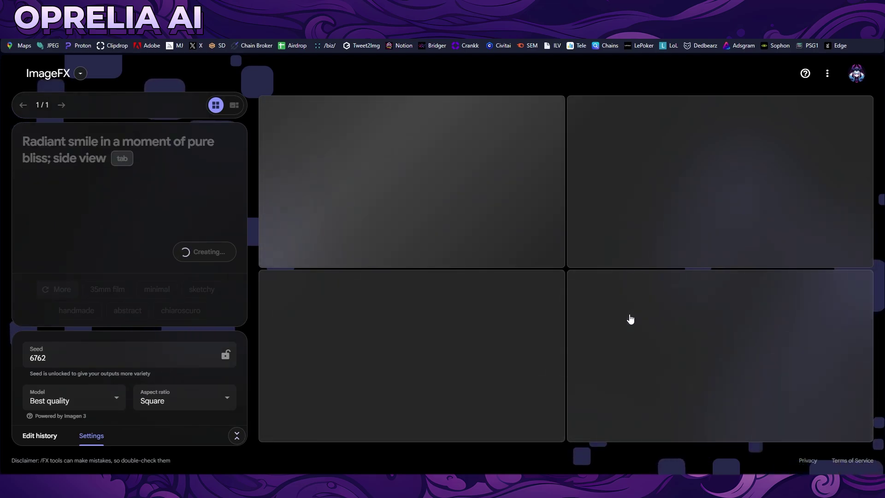
{"action": "type", "text": "Anime "}
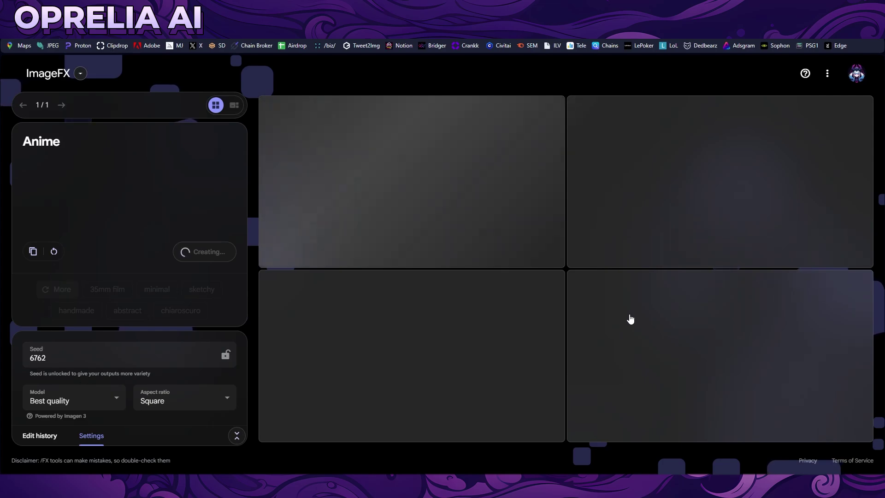
{"action": "type", "text": "cha"}
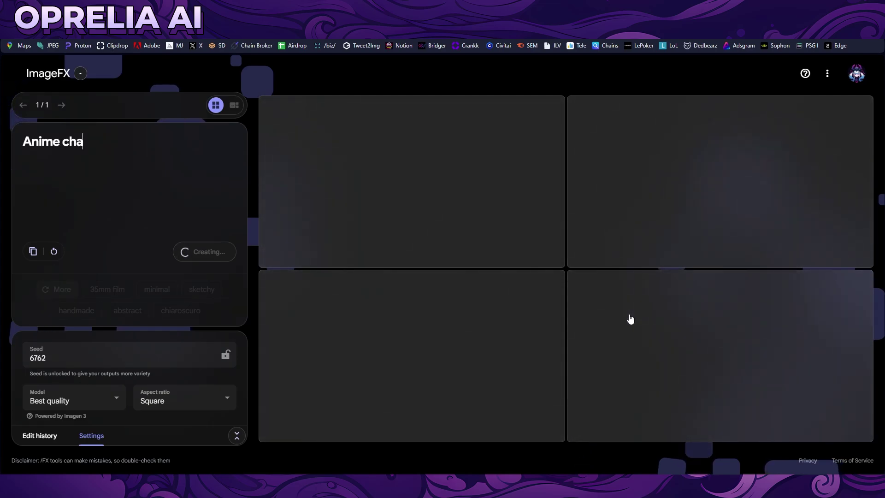
{"action": "type", "text": "racter in style"}
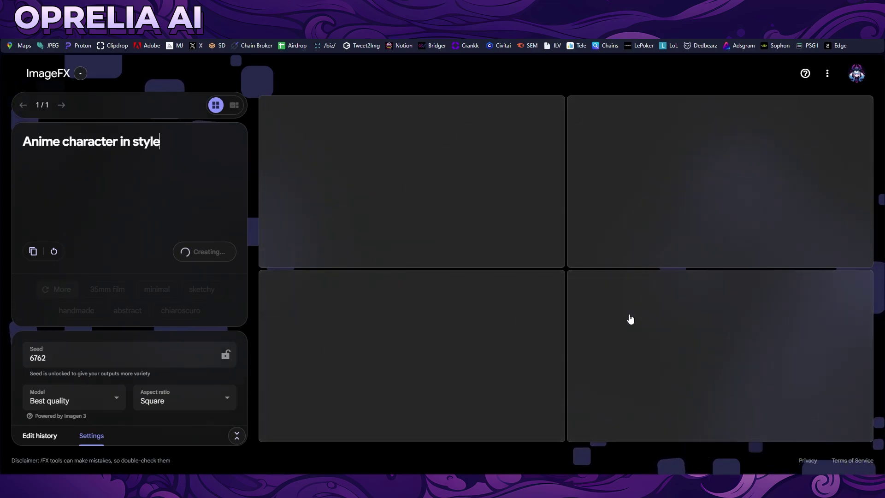
{"action": "type", "text": " of studio ghibl"}
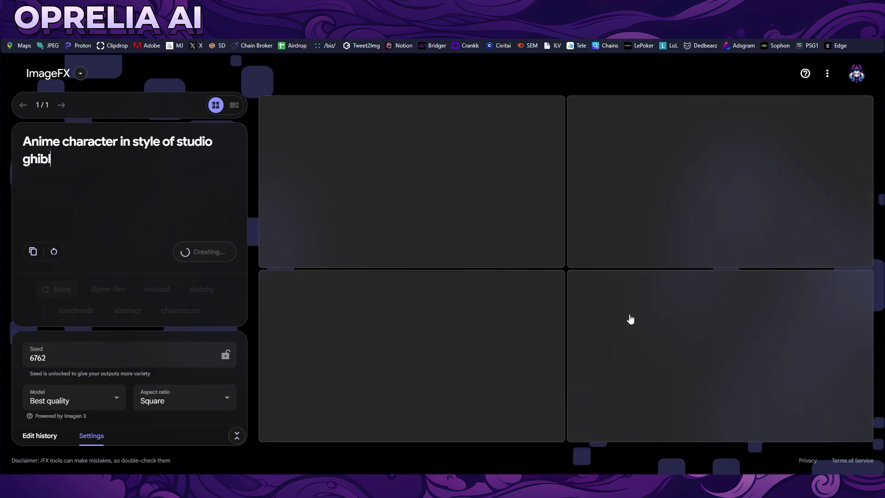
{"action": "type", "text": "i, candyworld background"}
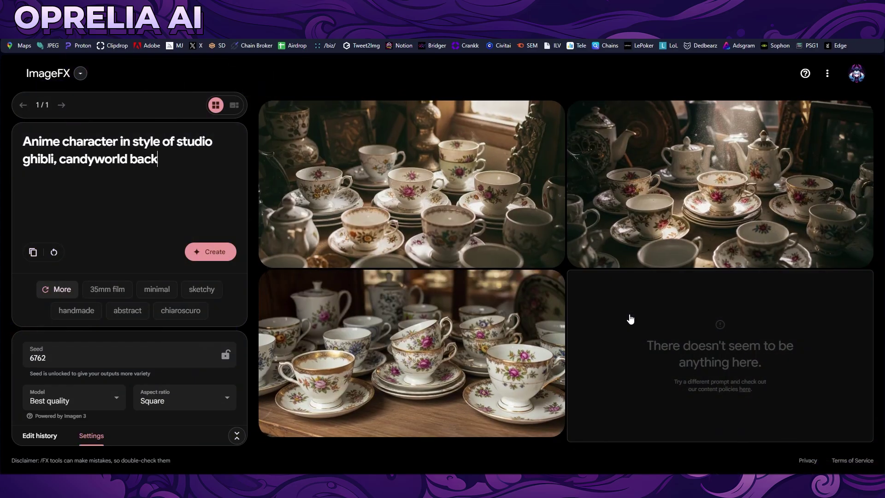
{"action": "left_click", "coordinate": [217, 252]}
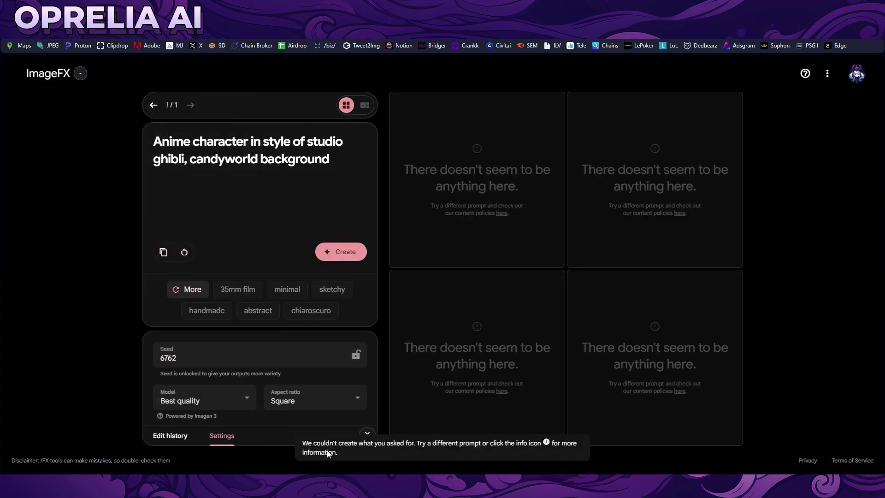
Replace "ghibli" with "trigger" in the anime character prompt and create the images
{"action": "double_click", "coordinate": [177, 159]}
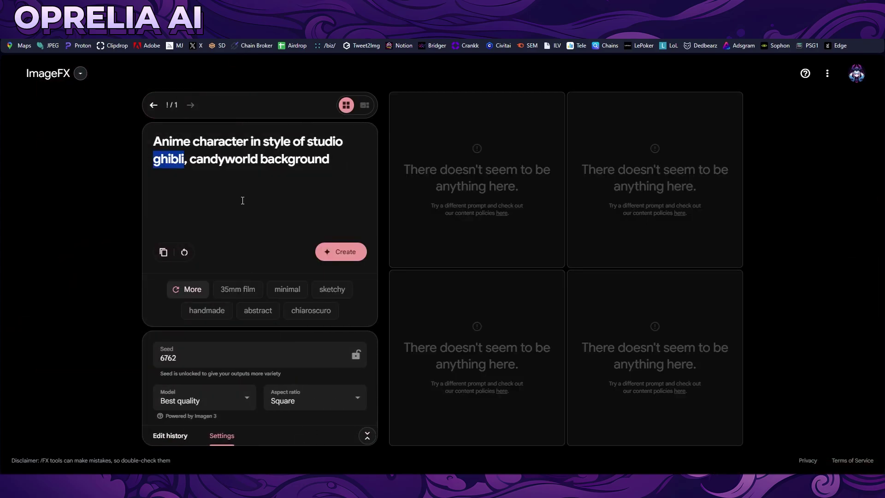
{"action": "key", "text": "BackSpace"}
{"action": "key", "text": "BackSpace"}
{"action": "key", "text": "BackSpace"}
{"action": "key", "text": "BackSpace"}
{"action": "key", "text": "BackSpace"}
{"action": "key", "text": "BackSpace"}
{"action": "key", "text": "BackSpace"}
{"action": "type", "text": "tudio trigger"}
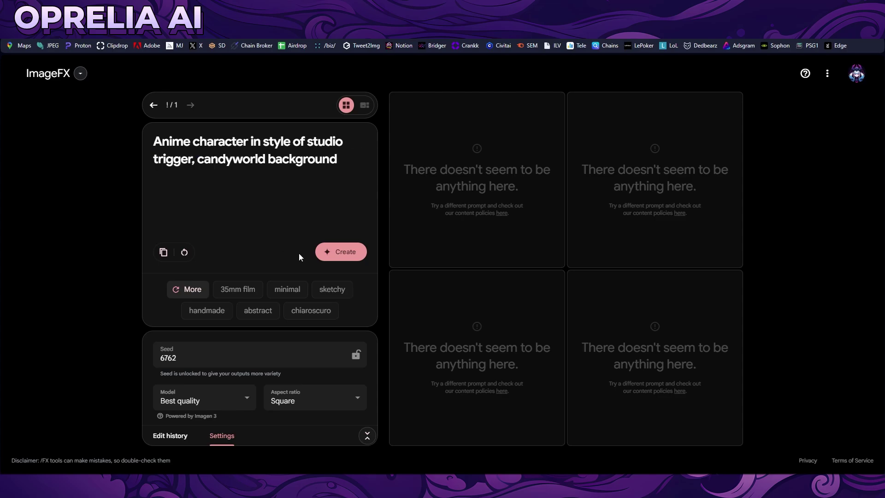
{"action": "left_click", "coordinate": [338, 258]}
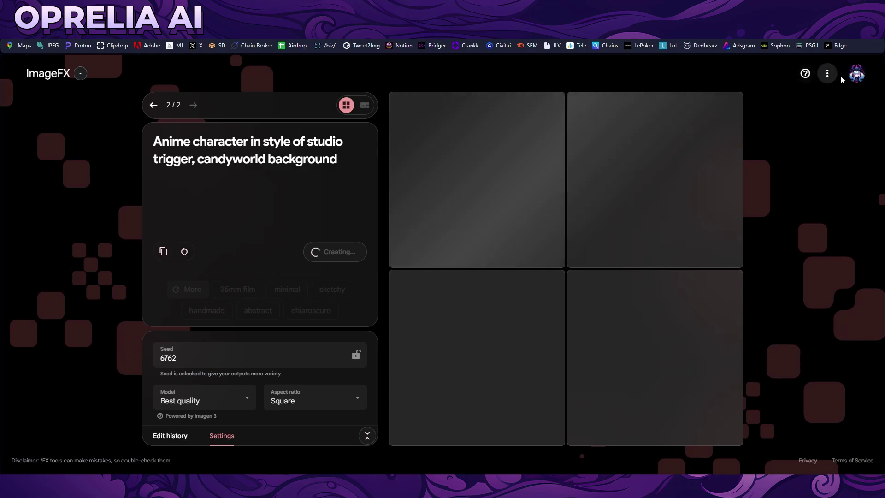
Open My library and view the three antique teacup images enlarged, one after another, closing each preview
{"action": "left_click", "coordinate": [856, 75]}
{"action": "left_click", "coordinate": [814, 129]}
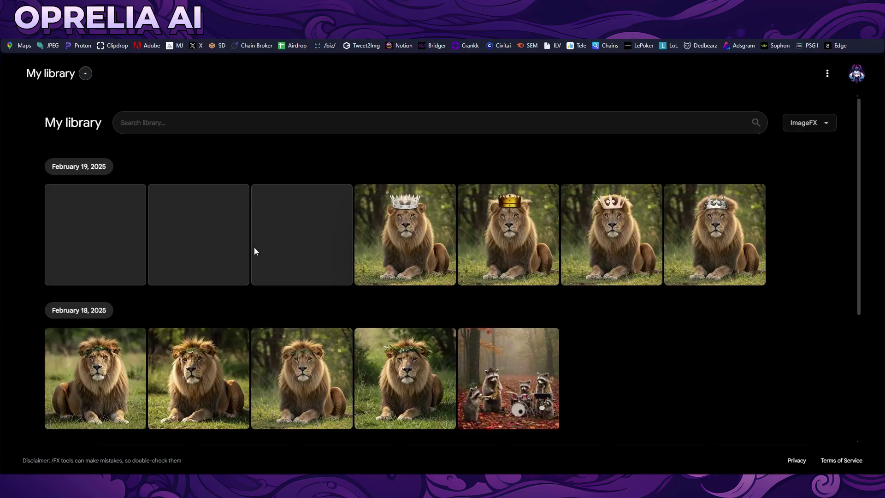
{"action": "left_click", "coordinate": [111, 228]}
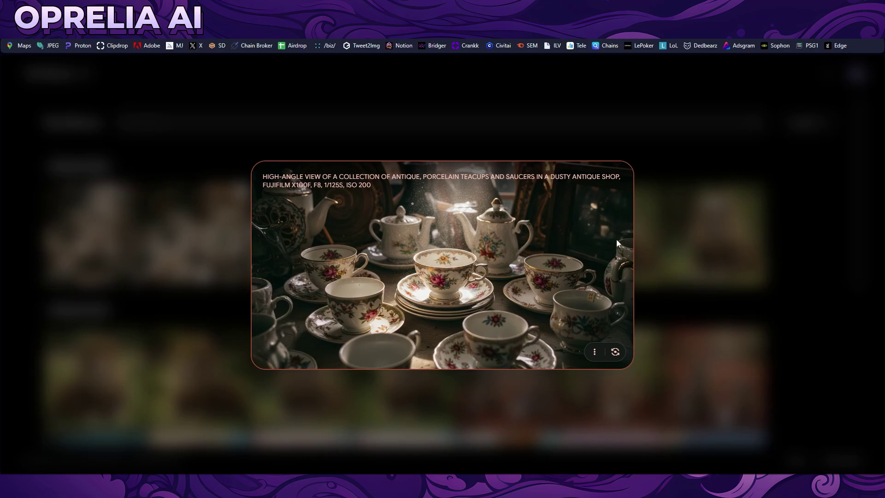
{"action": "left_click", "coordinate": [660, 260]}
{"action": "left_click", "coordinate": [206, 235]}
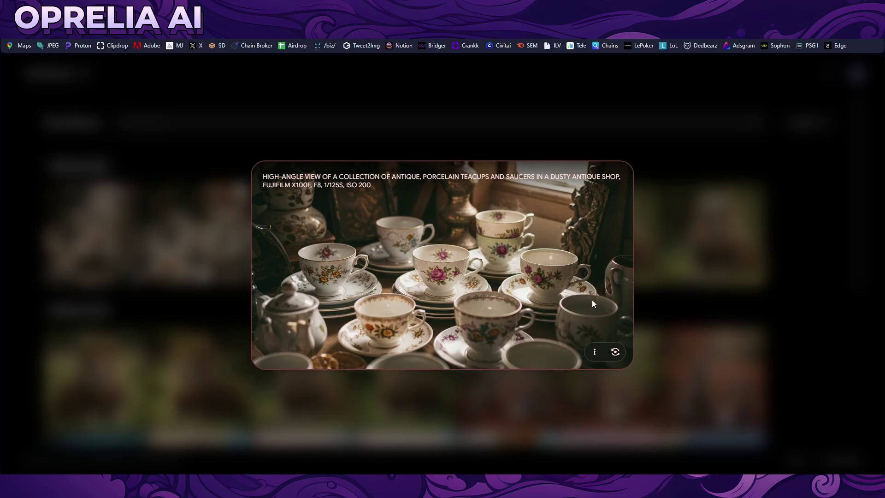
{"action": "left_click", "coordinate": [97, 278]}
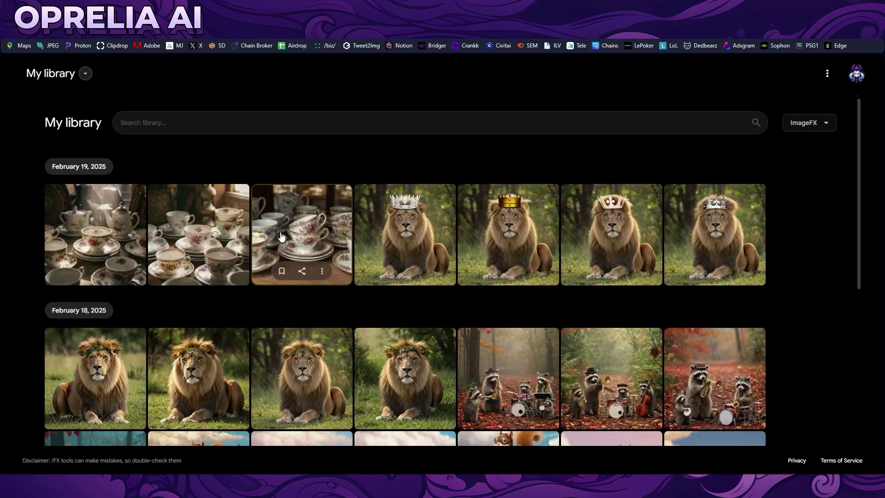
{"action": "left_click", "coordinate": [300, 334]}
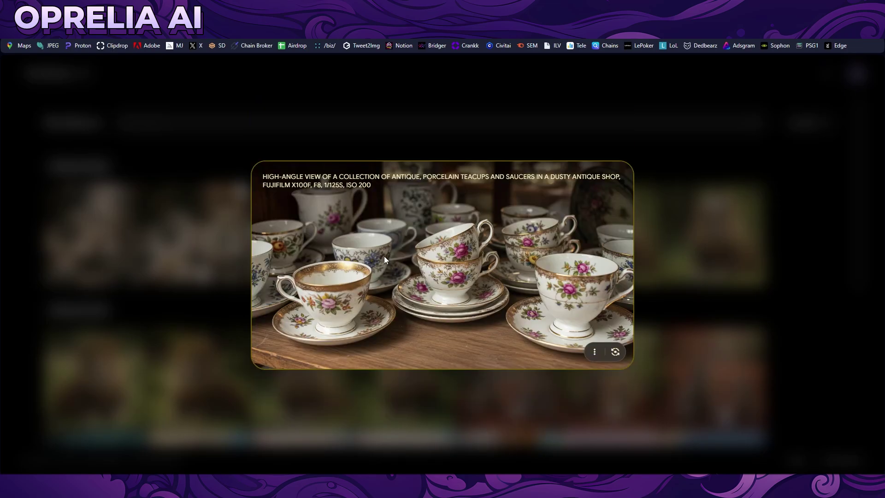
{"action": "left_click", "coordinate": [324, 119]}
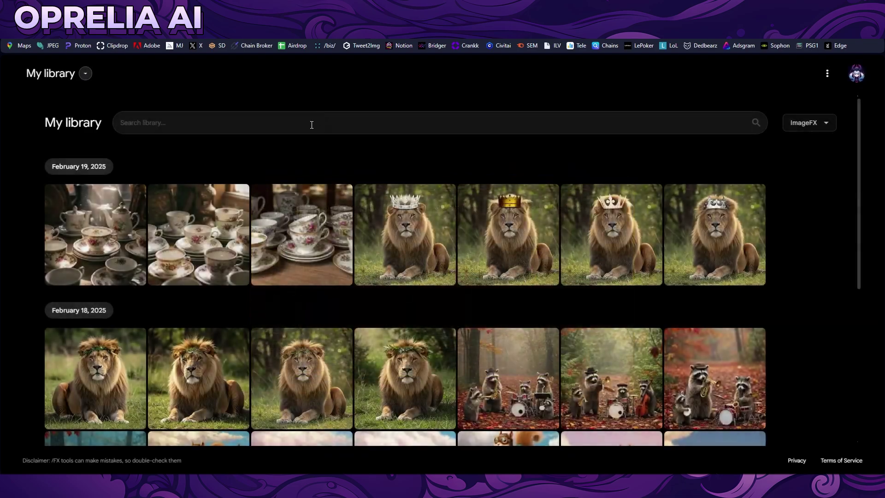
Return to the ImageFX generator and look through the anime candyworld images enlarged, from the first to the last
{"action": "left_click", "coordinate": [49, 74]}
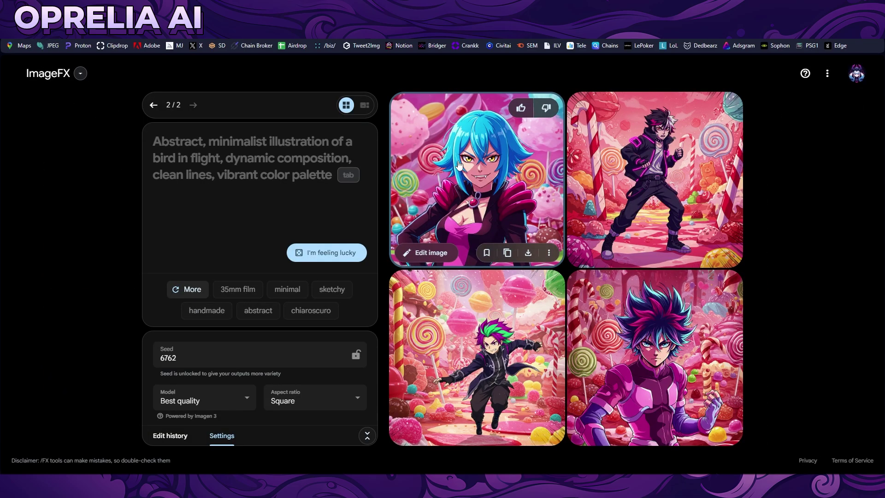
{"action": "left_click", "coordinate": [445, 168]}
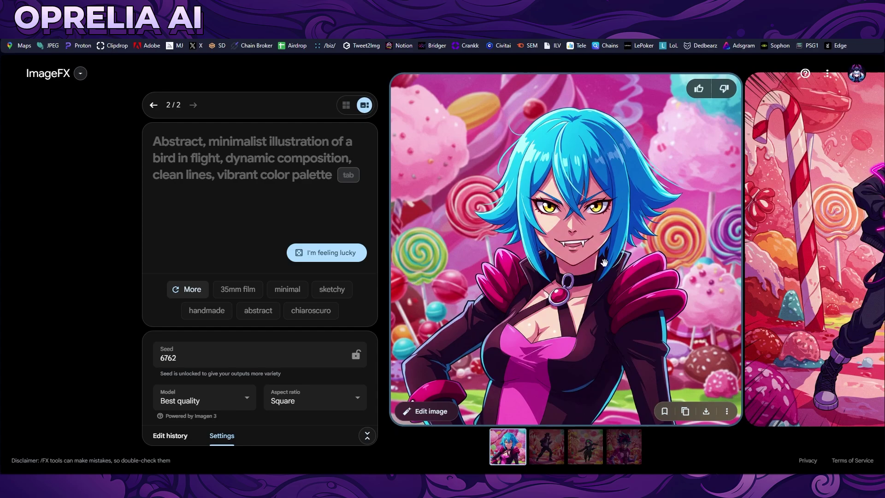
{"action": "scroll", "coordinate": [628, 274], "scroll_direction": "right", "scroll_amount": 1}
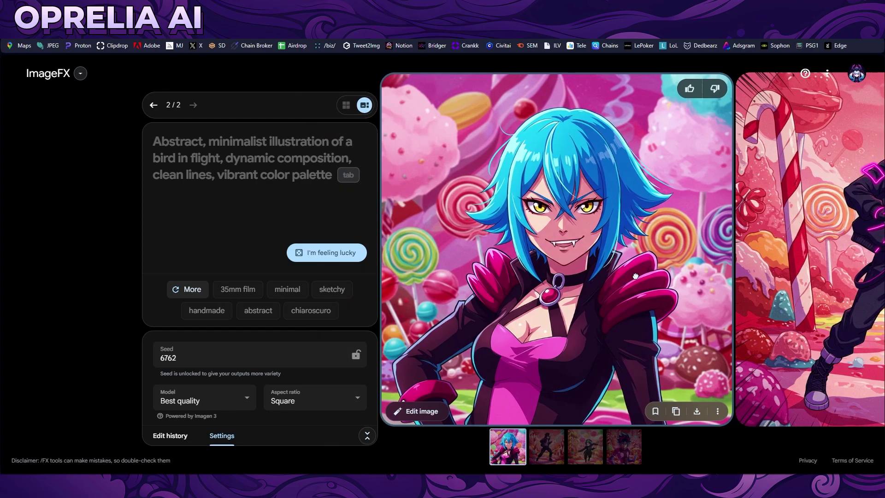
{"action": "scroll", "coordinate": [692, 279], "scroll_direction": "right", "scroll_amount": 2}
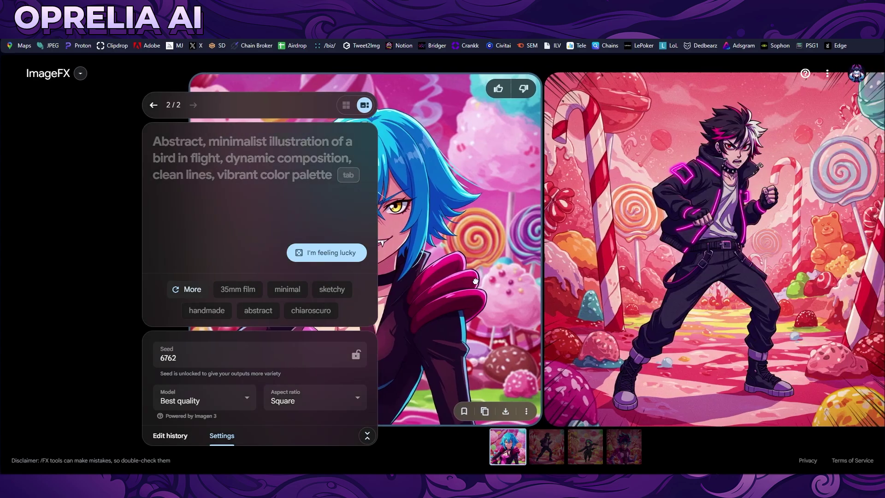
{"action": "scroll", "coordinate": [715, 289], "scroll_direction": "right", "scroll_amount": 3}
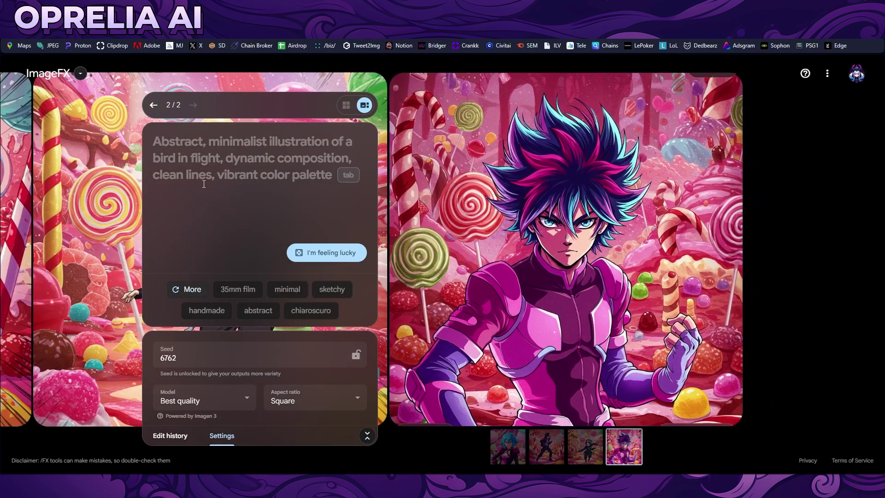
Create images from the prompt "Anime character in style of dragonball, 90s aestethic, 2D animation, Forest background"
{"action": "left_click", "coordinate": [290, 180]}
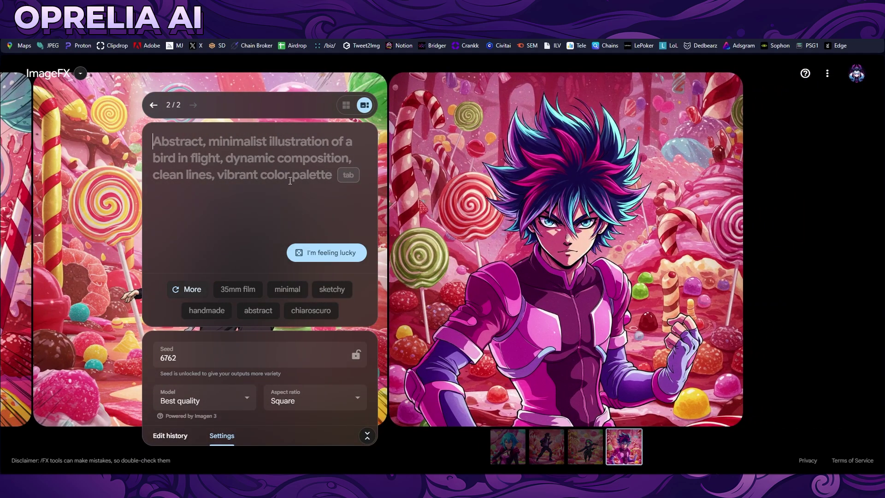
{"action": "type", "text": "Anime "}
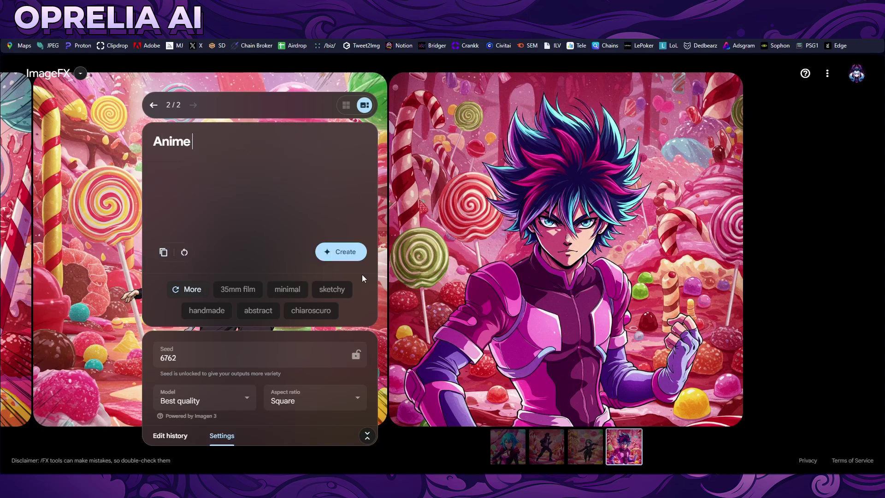
{"action": "type", "text": "character in stylle o"}
{"action": "key", "text": "BackSpace"}
{"action": "key", "text": "BackSpace"}
{"action": "key", "text": "BackSpace"}
{"action": "key", "text": "BackSpace"}
{"action": "type", "text": "e of dragonball, 90s "}
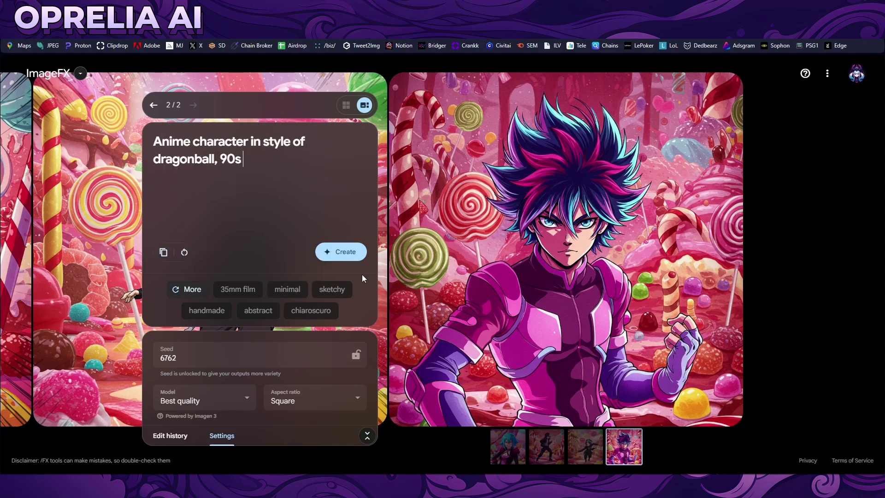
{"action": "type", "text": "aestethic, 2D san"}
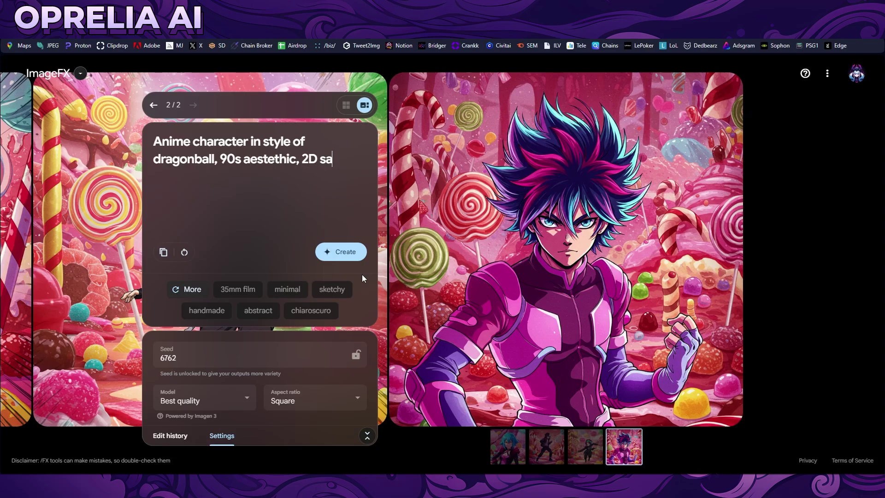
{"action": "key", "text": "BackSpace"}
{"action": "key", "text": "BackSpace"}
{"action": "key", "text": "BackSpace"}
{"action": "type", "text": "animation, Forest background"}
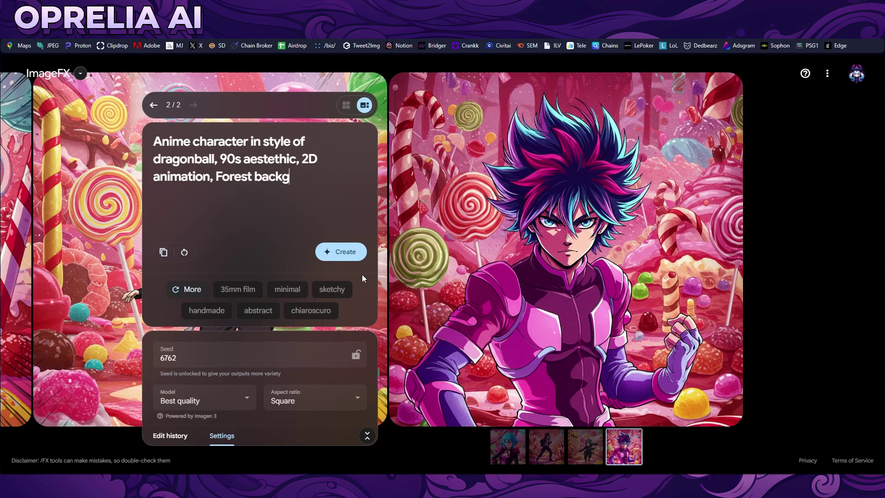
{"action": "left_click", "coordinate": [341, 253]}
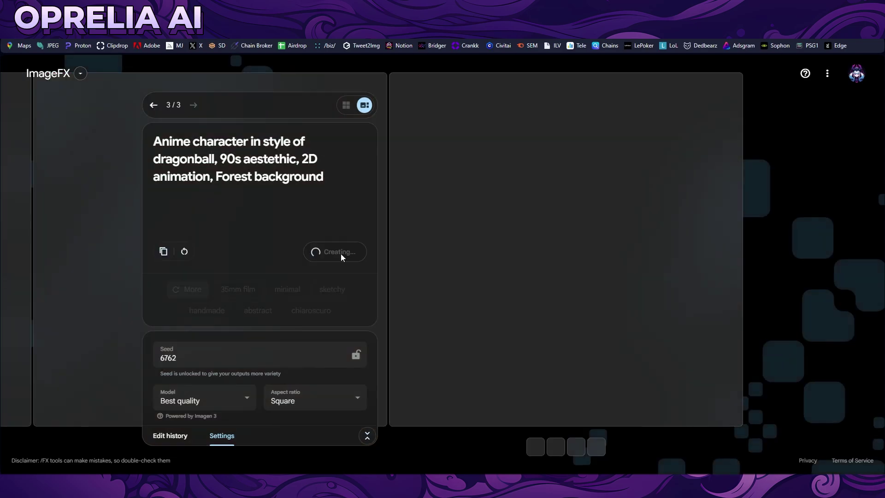
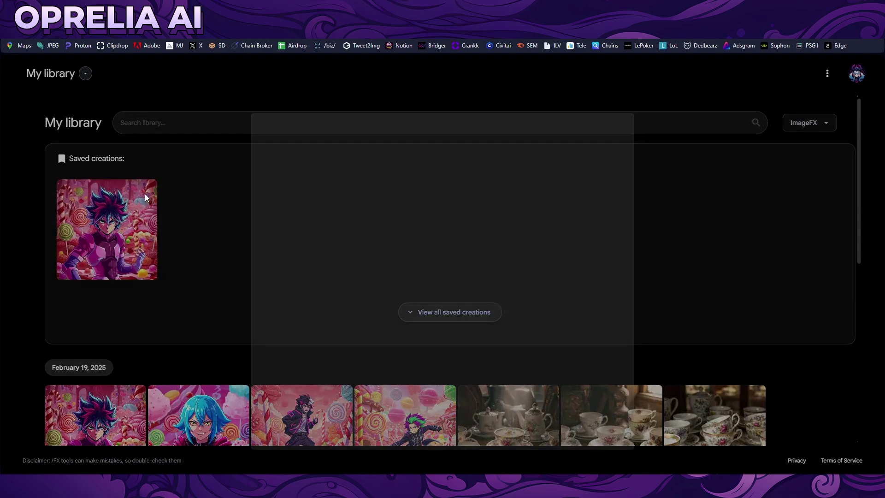
Close the library preview, return to the ImageFX generator and view the dragonball-style forest images from the last to the first
{"action": "left_click", "coordinate": [192, 249]}
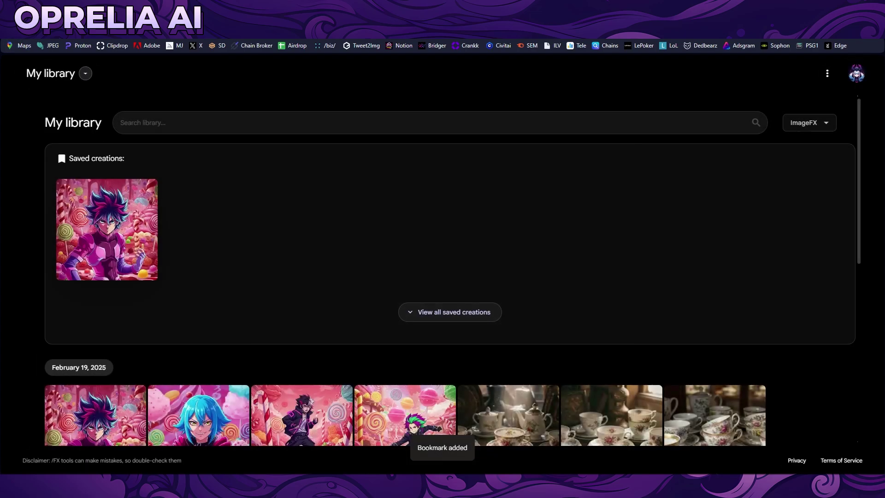
{"action": "left_click", "coordinate": [63, 71]}
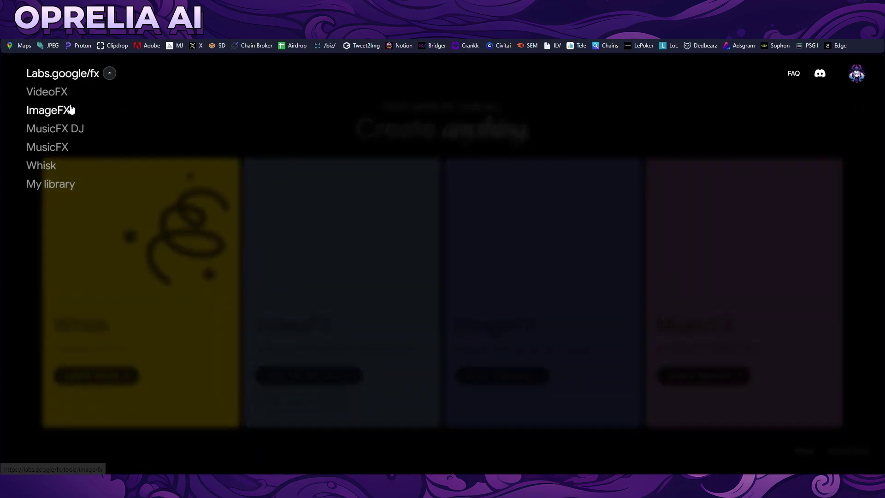
{"action": "left_click", "coordinate": [67, 108]}
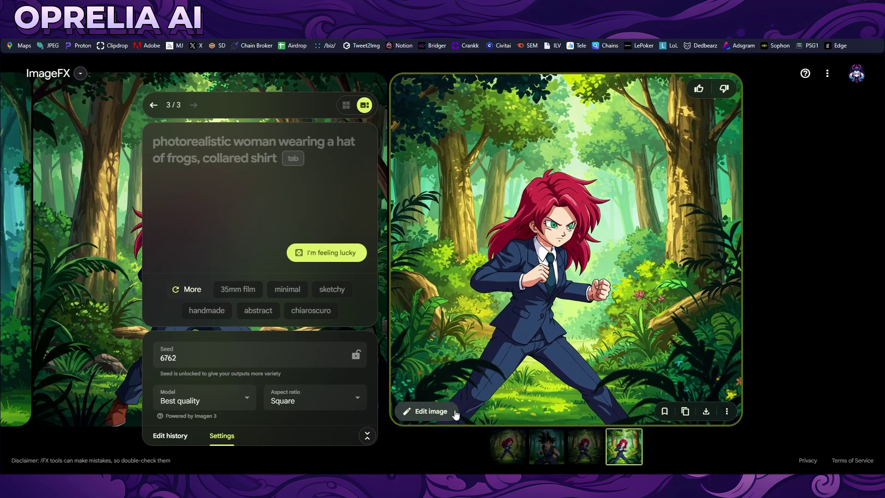
{"action": "left_click", "coordinate": [592, 451]}
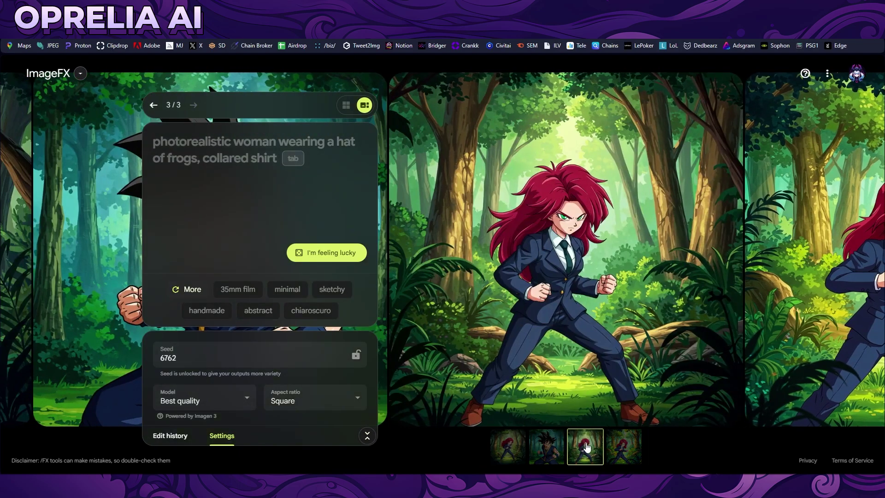
{"action": "left_click", "coordinate": [560, 458]}
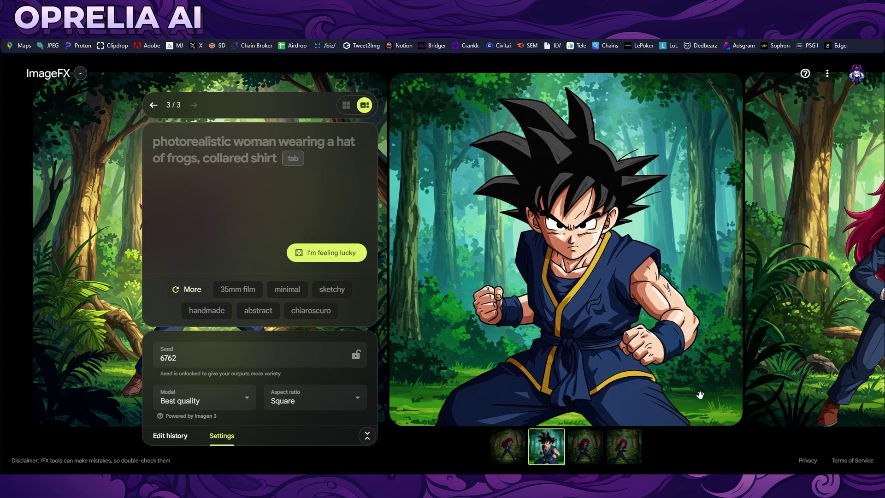
{"action": "left_click", "coordinate": [517, 458]}
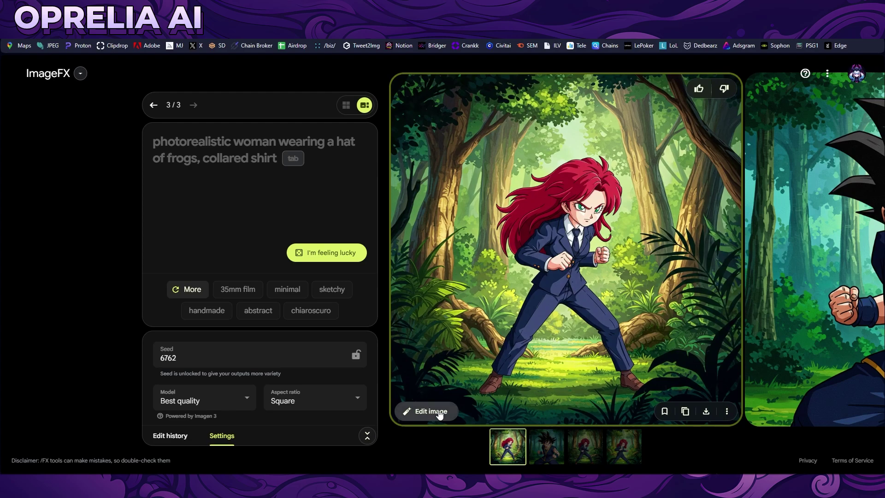
Edit the first forest image by masking the character's red hair and generating edits from the description "yellow hair"
{"action": "left_click", "coordinate": [431, 411]}
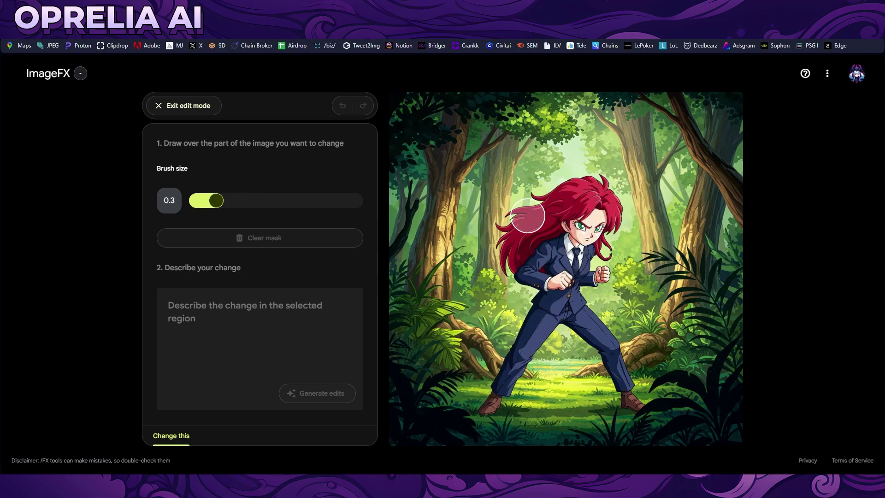
{"action": "mouse_move", "coordinate": [504, 236]}
{"action": "left_mouse_down"}
{"action": "mouse_move", "coordinate": [538, 206]}
{"action": "mouse_move", "coordinate": [526, 240]}
{"action": "mouse_move", "coordinate": [556, 212]}
{"action": "mouse_move", "coordinate": [561, 189]}
{"action": "mouse_move", "coordinate": [616, 256]}
{"action": "left_mouse_up"}
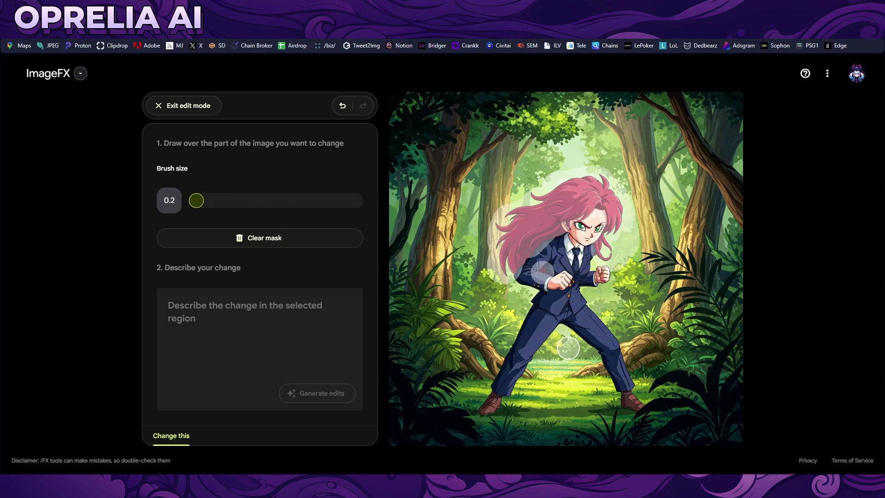
{"action": "left_click", "coordinate": [240, 347]}
{"action": "type", "text": "yellow hair"}
{"action": "left_click", "coordinate": [305, 392]}
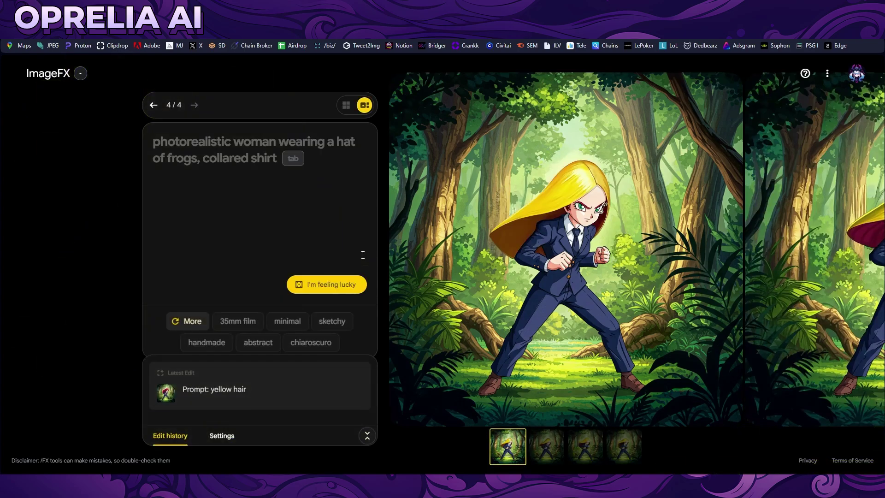
Look through the four yellow hair edits enlarged, from the first to the last, going over them twice
{"action": "mouse_move", "coordinate": [739, 186]}
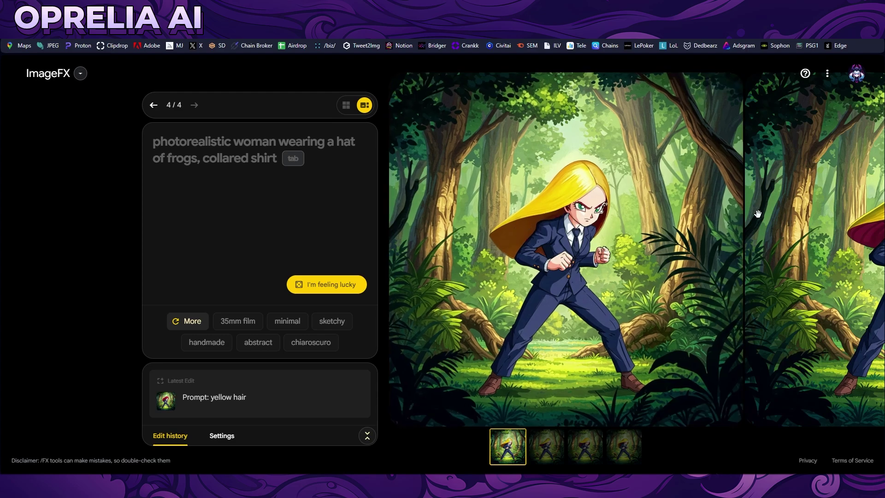
{"action": "mouse_move", "coordinate": [570, 212]}
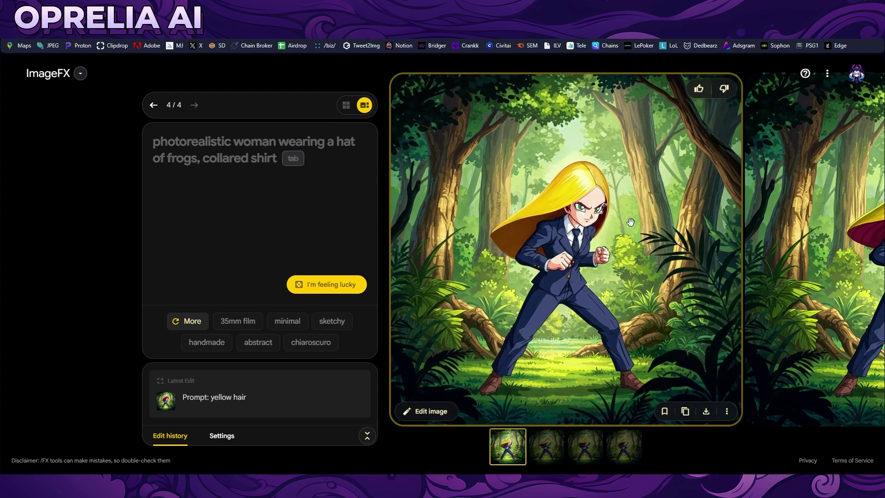
{"action": "left_click", "coordinate": [546, 452]}
{"action": "left_click", "coordinate": [585, 452]}
{"action": "left_click", "coordinate": [627, 454]}
{"action": "mouse_move", "coordinate": [623, 144]}
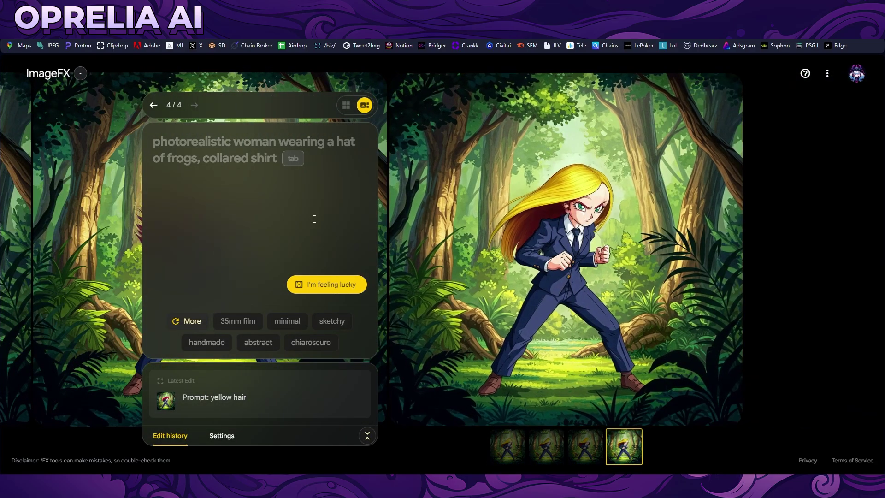
{"action": "left_click", "coordinate": [512, 453]}
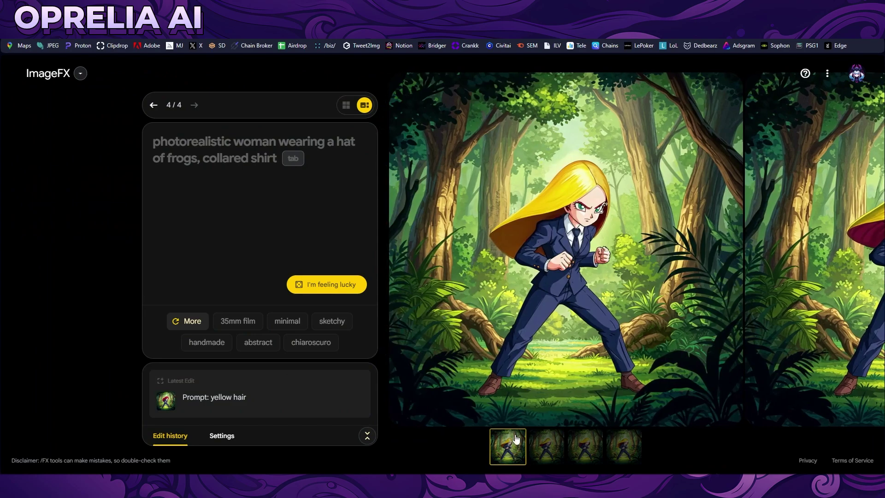
{"action": "mouse_move", "coordinate": [494, 211]}
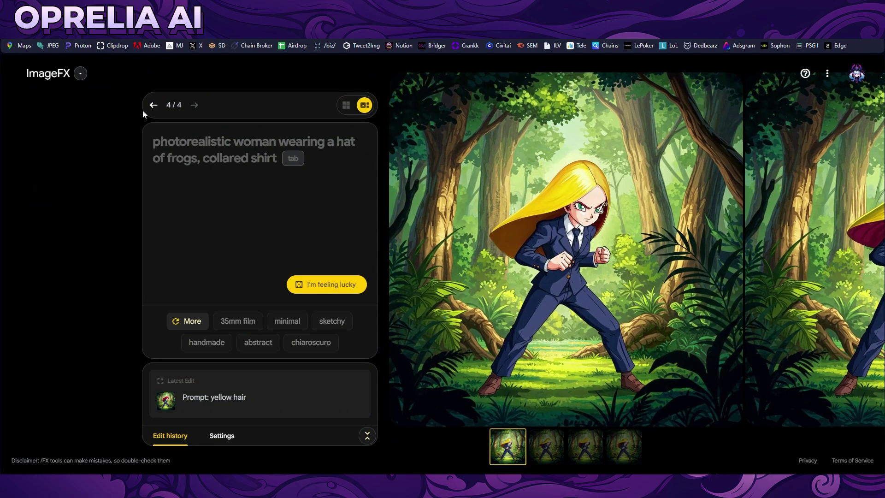
{"action": "mouse_move", "coordinate": [429, 177]}
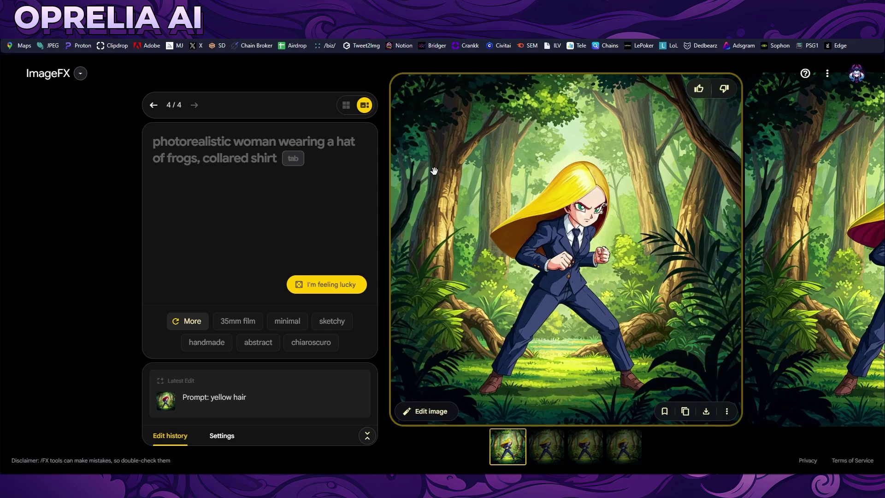
{"action": "left_click", "coordinate": [546, 446]}
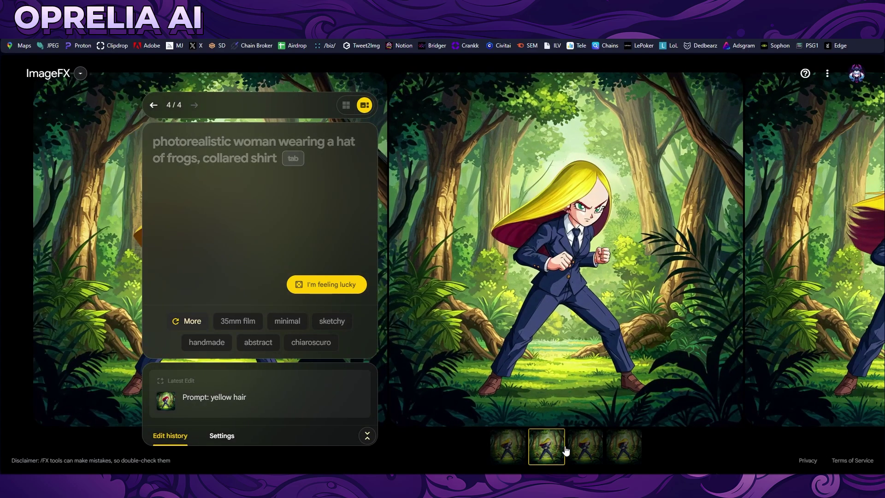
{"action": "left_click", "coordinate": [592, 446]}
{"action": "left_click", "coordinate": [624, 446]}
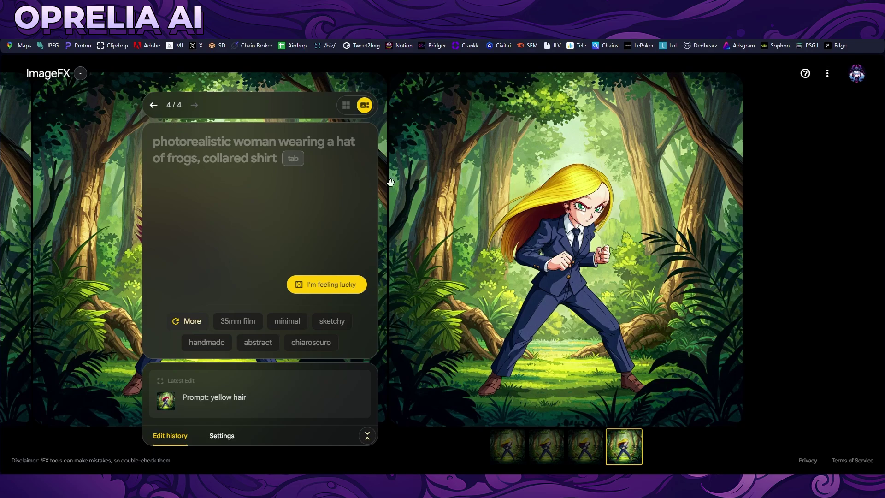
Create images from the suggested frog hat prompt reworded as "woman wearing a hat of frogs, collared shirt, anime style, 2D, 80s aestethic"
{"action": "key", "text": "Tab"}
{"action": "type", "text": ", an"}
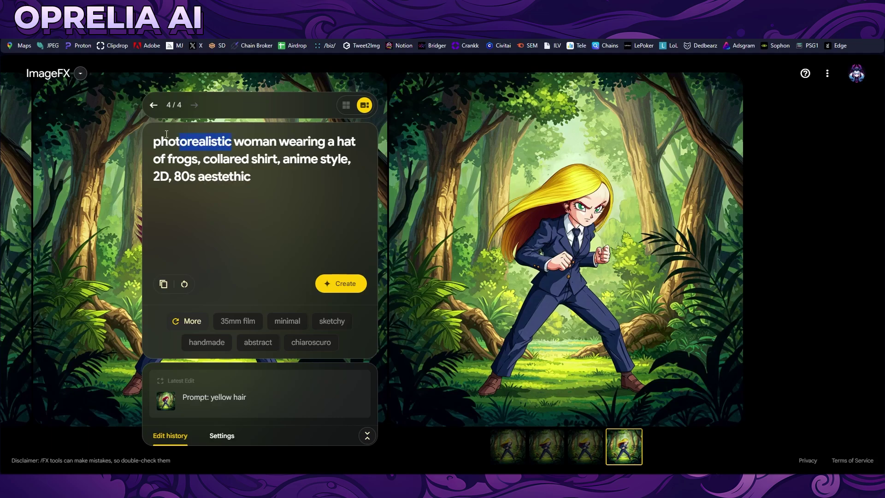
{"action": "key", "text": "BackSpace"}
{"action": "left_click", "coordinate": [334, 278]}
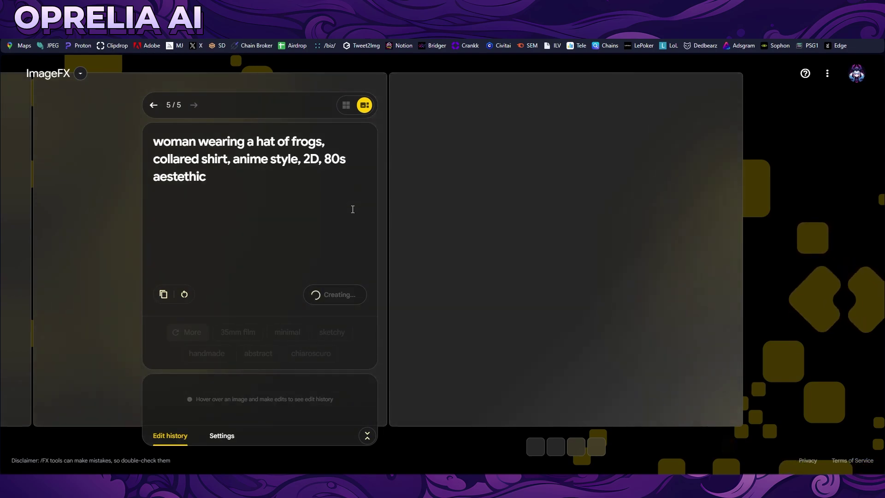
Show the generation settings and check the available aspect ratios, keeping Square
{"action": "left_click", "coordinate": [221, 442]}
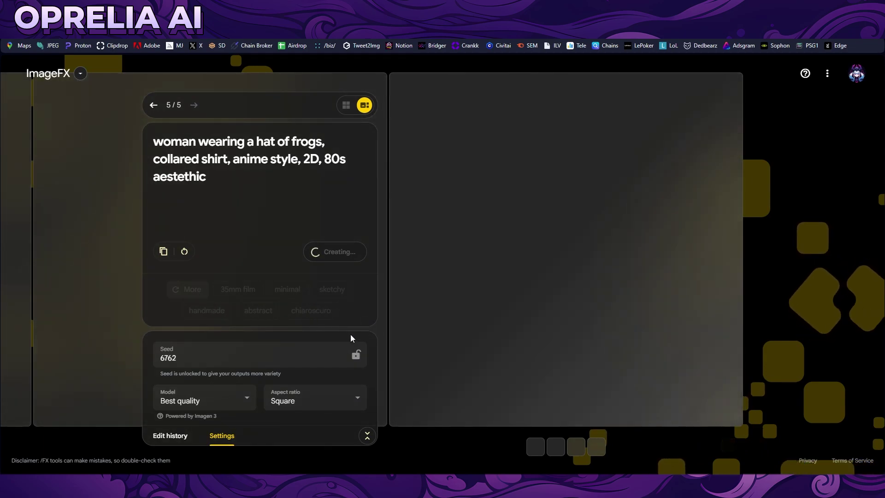
{"action": "left_click", "coordinate": [317, 398]}
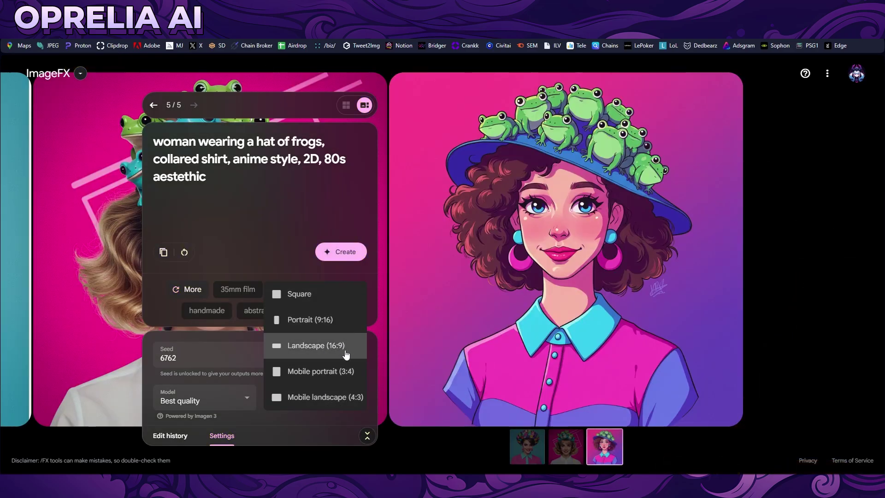
{"action": "left_click", "coordinate": [435, 452]}
Compare the three frog hat images enlarged, going back and forth between them and ending on the illustrated one
{"action": "left_click", "coordinate": [533, 452]}
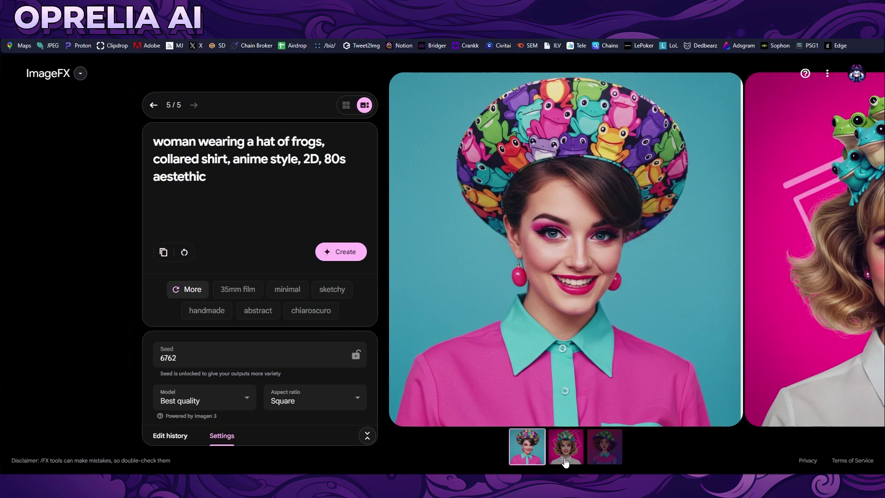
{"action": "left_click", "coordinate": [566, 448]}
{"action": "left_click", "coordinate": [600, 458]}
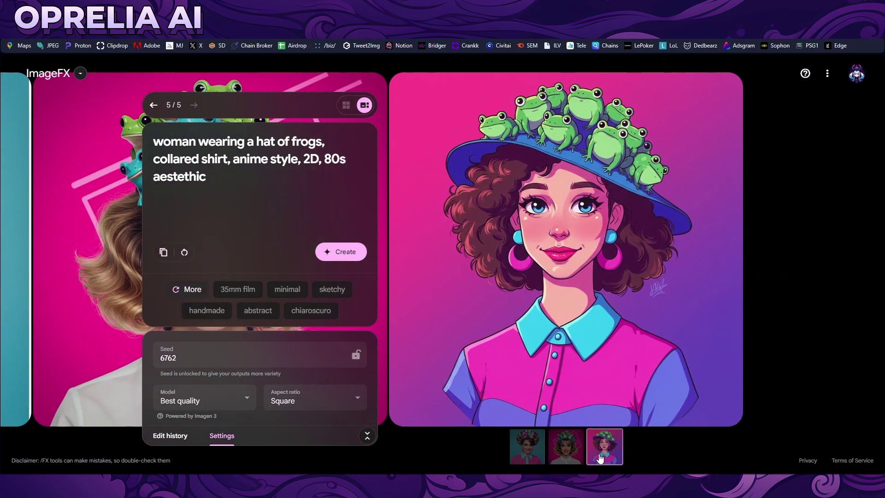
{"action": "left_click", "coordinate": [566, 446]}
{"action": "left_click", "coordinate": [538, 456]}
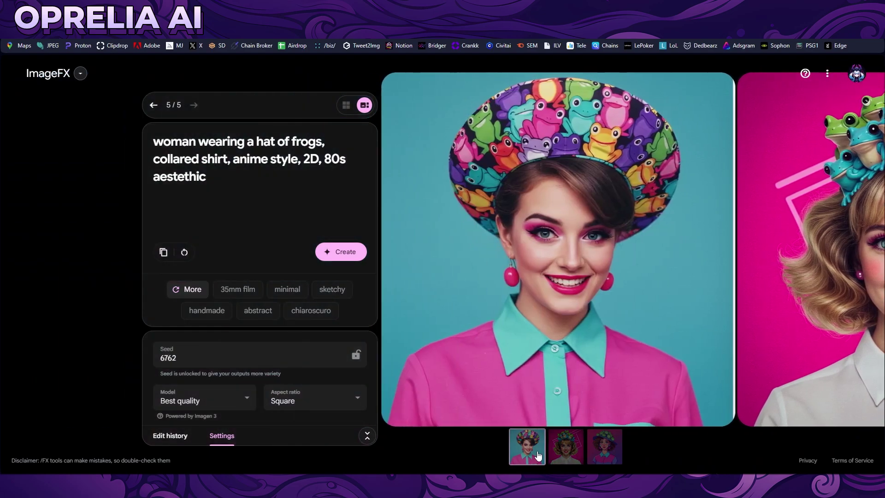
{"action": "left_click", "coordinate": [601, 459]}
{"action": "left_click", "coordinate": [574, 461]}
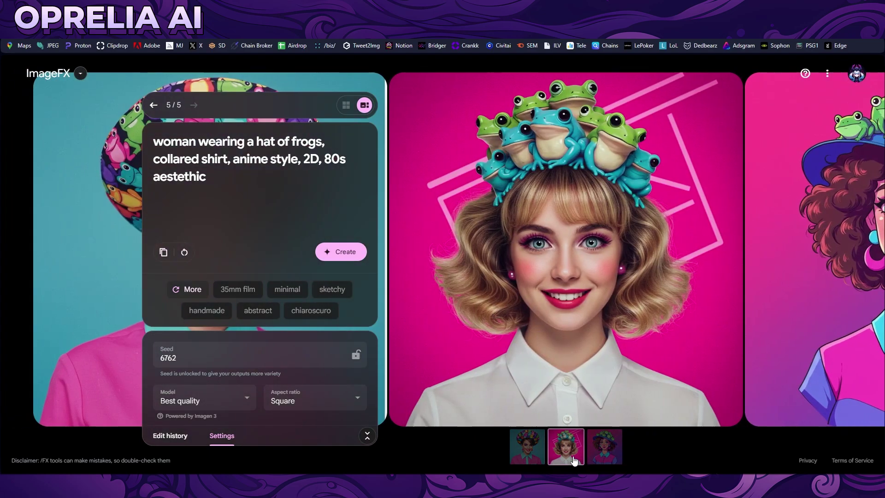
{"action": "left_click", "coordinate": [617, 459]}
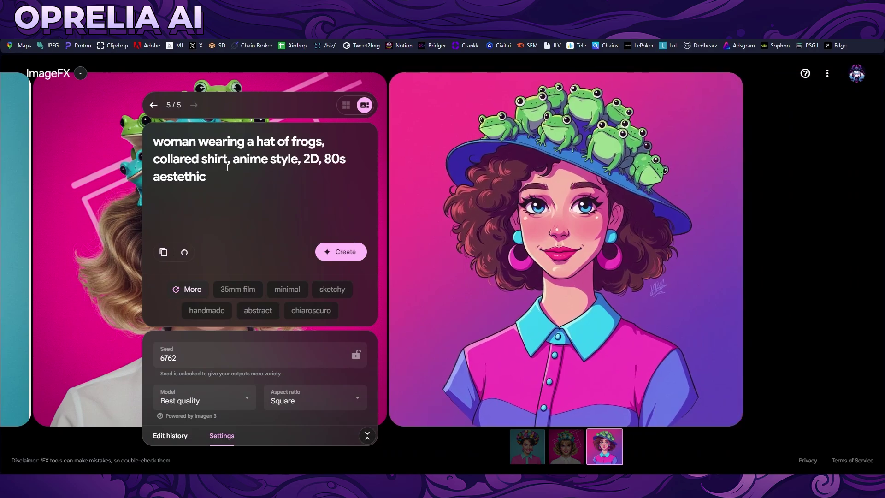
Open the illustrated frog hat image for editing and describe the change with the original prompt plus ", BLONDE HAIR"
{"action": "left_click", "coordinate": [425, 412]}
{"action": "left_click", "coordinate": [357, 326]}
{"action": "type", "text": ", BLONDE HAIR"}
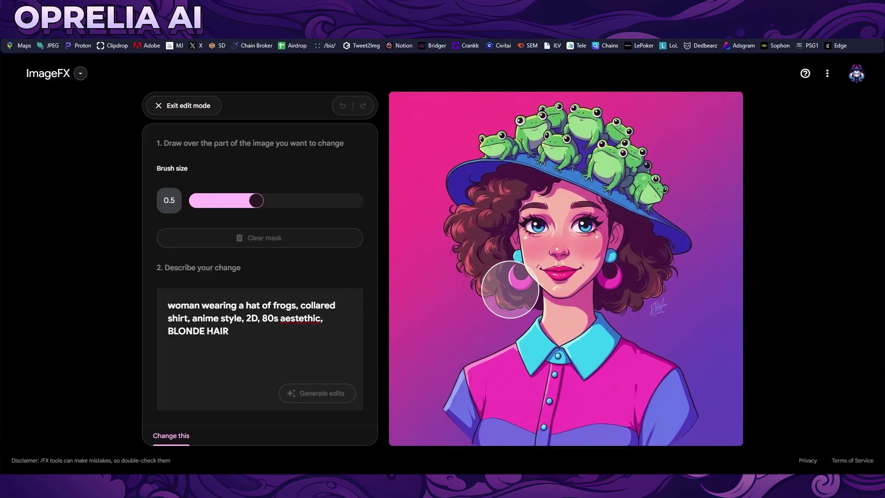
Mask the woman's hair and the hat brim, reducing the brush size to 0.2 along the way, and generate the edits
{"action": "mouse_move", "coordinate": [512, 293]}
{"action": "left_mouse_down"}
{"action": "mouse_move", "coordinate": [459, 240]}
{"action": "mouse_move", "coordinate": [510, 187]}
{"action": "mouse_move", "coordinate": [532, 184]}
{"action": "mouse_move", "coordinate": [567, 201]}
{"action": "left_mouse_up"}
{"action": "left_click_drag", "start_coordinate": [256, 201], "coordinate": [232, 199]}
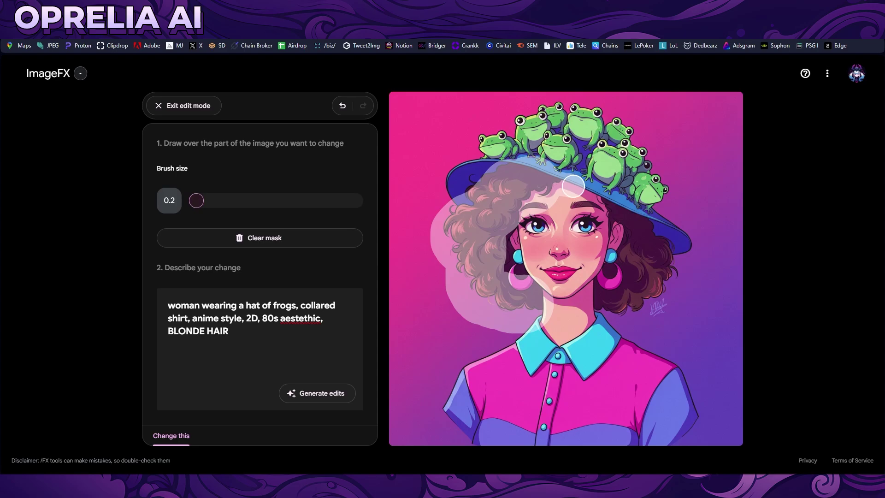
{"action": "mouse_move", "coordinate": [574, 186]}
{"action": "left_mouse_down"}
{"action": "mouse_move", "coordinate": [626, 210]}
{"action": "mouse_move", "coordinate": [638, 227]}
{"action": "mouse_move", "coordinate": [611, 212]}
{"action": "mouse_move", "coordinate": [615, 239]}
{"action": "mouse_move", "coordinate": [672, 289]}
{"action": "left_mouse_up"}
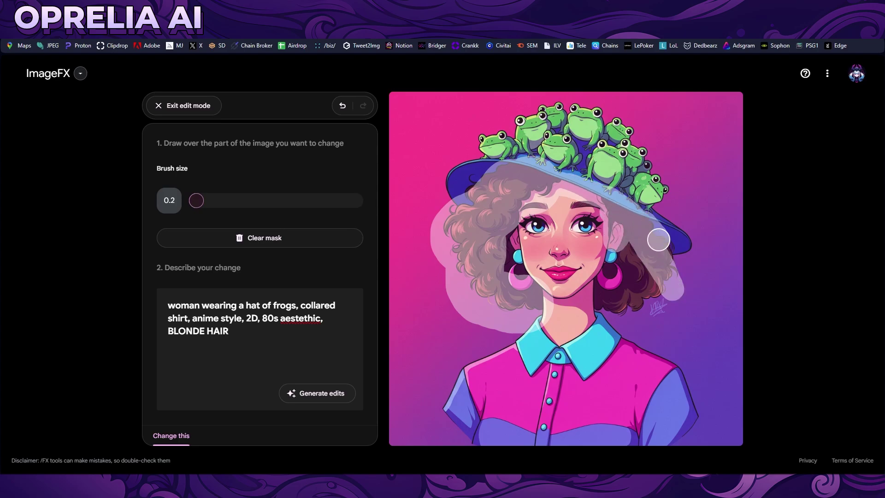
{"action": "mouse_move", "coordinate": [659, 240]}
{"action": "left_mouse_down"}
{"action": "mouse_move", "coordinate": [673, 262]}
{"action": "mouse_move", "coordinate": [653, 316]}
{"action": "mouse_move", "coordinate": [644, 296]}
{"action": "mouse_move", "coordinate": [608, 309]}
{"action": "mouse_move", "coordinate": [597, 298]}
{"action": "mouse_move", "coordinate": [607, 264]}
{"action": "mouse_move", "coordinate": [624, 306]}
{"action": "mouse_move", "coordinate": [639, 247]}
{"action": "mouse_move", "coordinate": [641, 319]}
{"action": "left_mouse_up"}
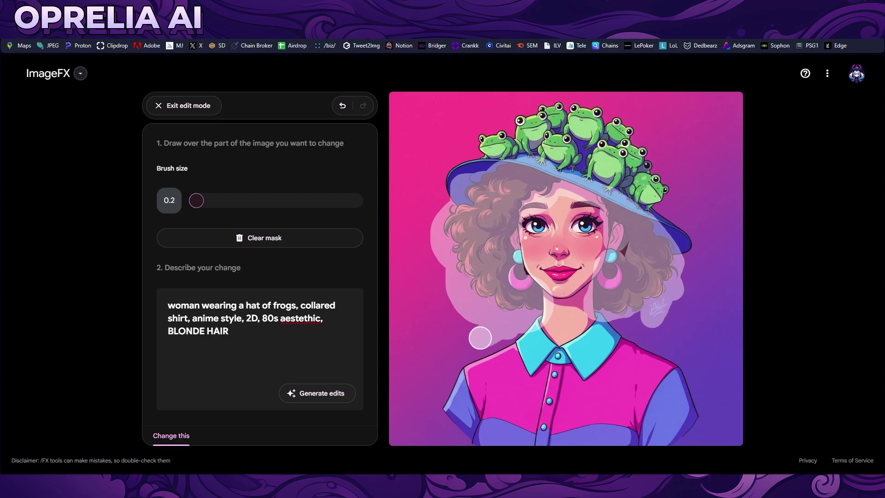
{"action": "mouse_move", "coordinate": [480, 337]}
{"action": "left_mouse_down"}
{"action": "mouse_move", "coordinate": [451, 327]}
{"action": "mouse_move", "coordinate": [459, 236]}
{"action": "mouse_move", "coordinate": [429, 273]}
{"action": "mouse_move", "coordinate": [460, 172]}
{"action": "mouse_move", "coordinate": [501, 165]}
{"action": "mouse_move", "coordinate": [550, 165]}
{"action": "mouse_move", "coordinate": [623, 193]}
{"action": "mouse_move", "coordinate": [695, 249]}
{"action": "mouse_move", "coordinate": [675, 320]}
{"action": "mouse_move", "coordinate": [627, 319]}
{"action": "left_mouse_up"}
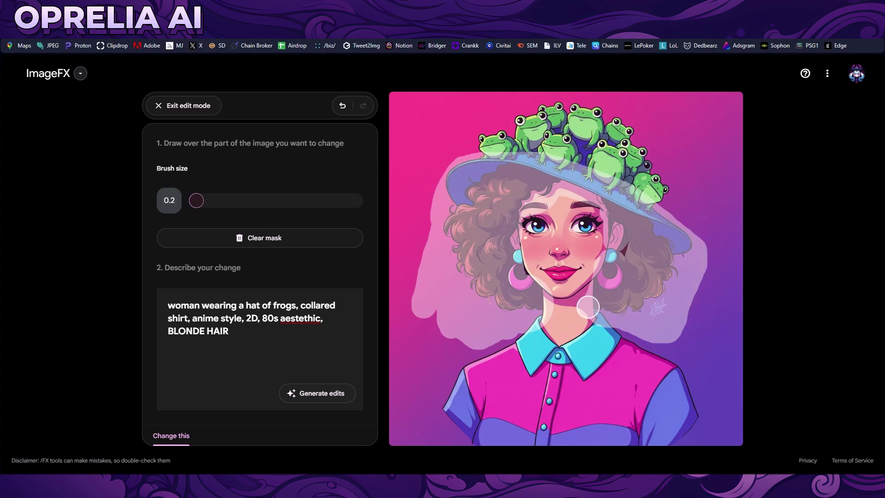
{"action": "left_click", "coordinate": [304, 395]}
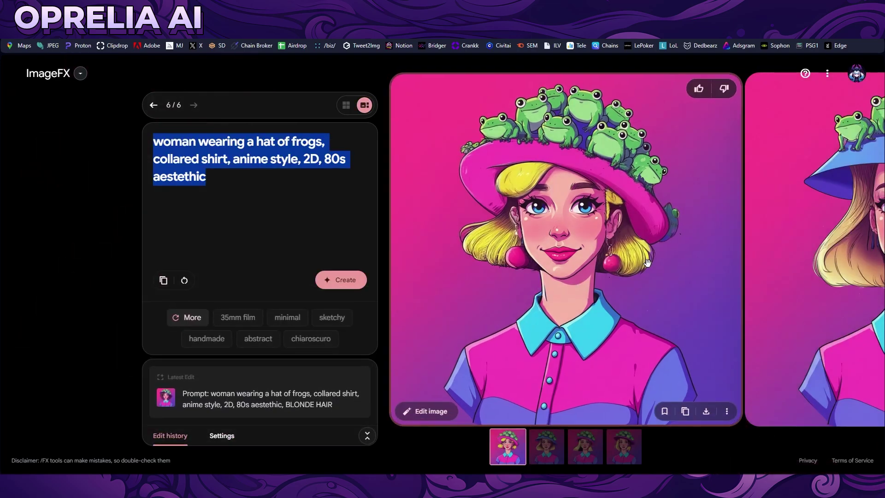
View the second, third and fourth blonde hair edits enlarged
{"action": "left_click", "coordinate": [546, 445]}
{"action": "left_click", "coordinate": [574, 454]}
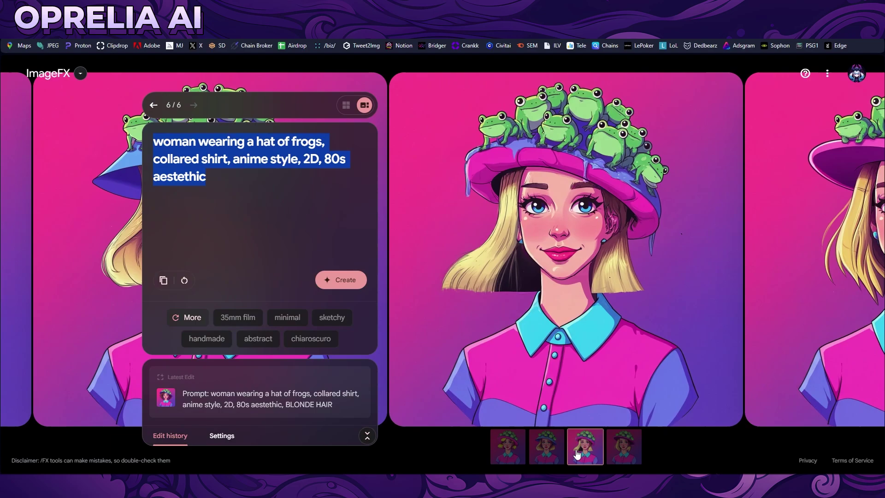
{"action": "left_click", "coordinate": [623, 453]}
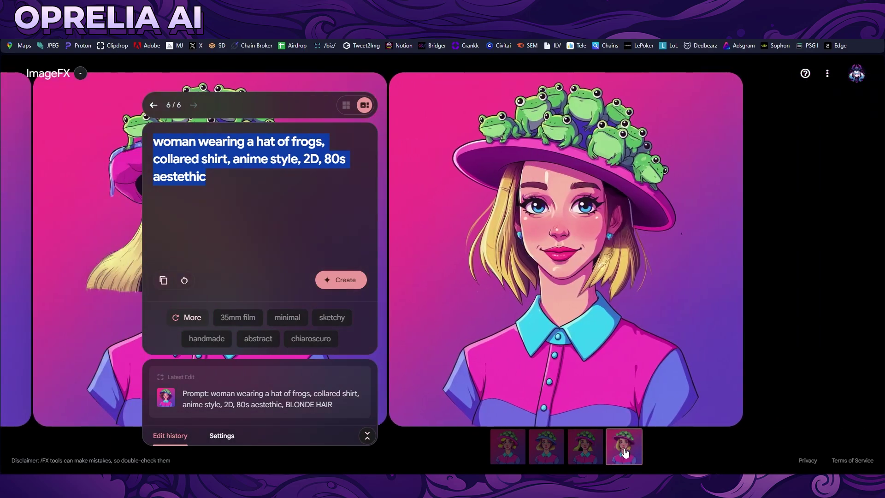
Compare the four blonde hair edits enlarged, going back and forth between them and ending on the fourth one
{"action": "mouse_move", "coordinate": [620, 264]}
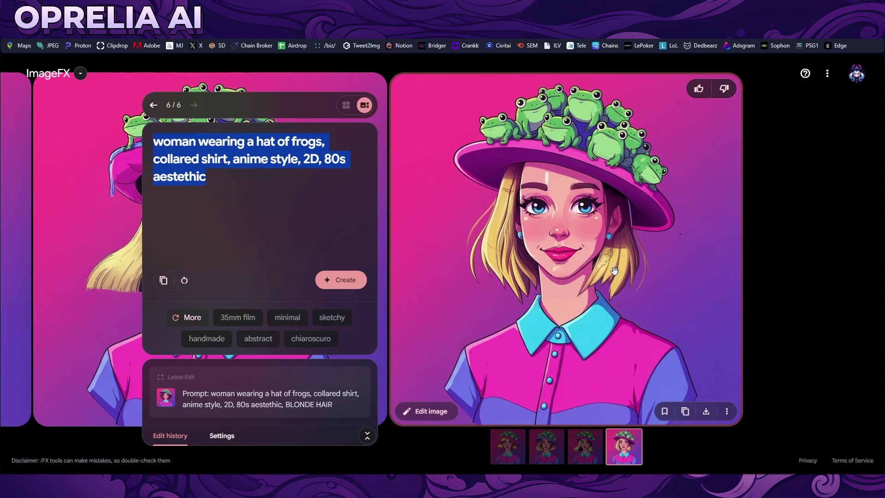
{"action": "left_click", "coordinate": [580, 450]}
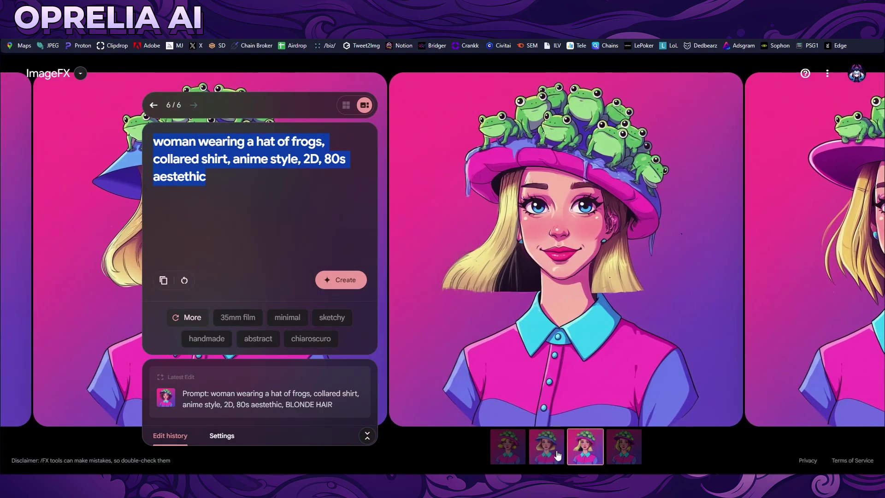
{"action": "left_click", "coordinate": [548, 454]}
{"action": "left_click", "coordinate": [516, 457]}
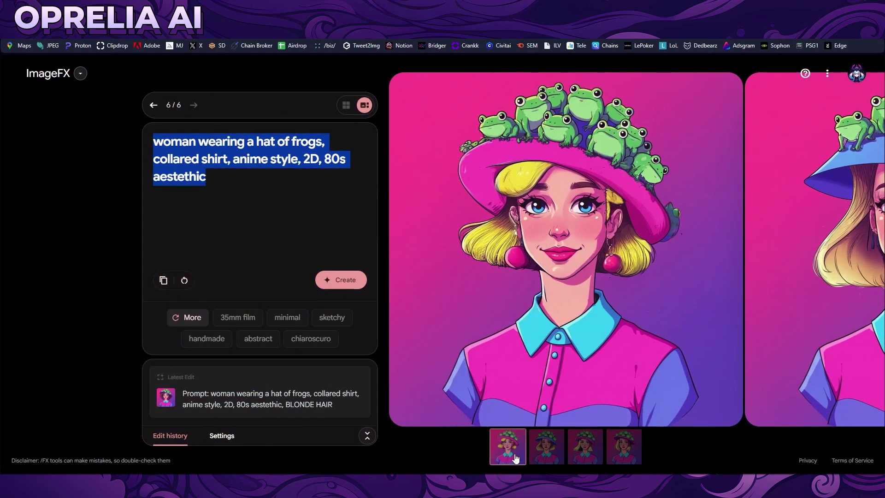
{"action": "left_click", "coordinate": [546, 454]}
{"action": "left_click", "coordinate": [584, 454]}
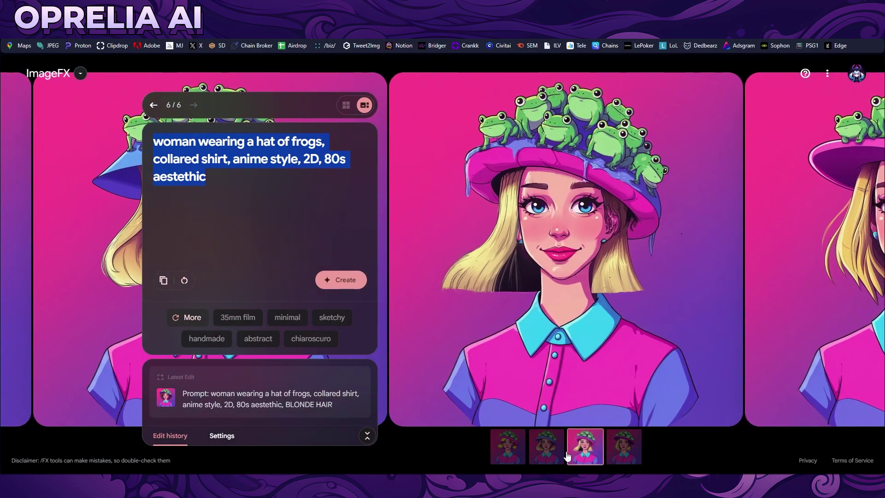
{"action": "left_click", "coordinate": [561, 458]}
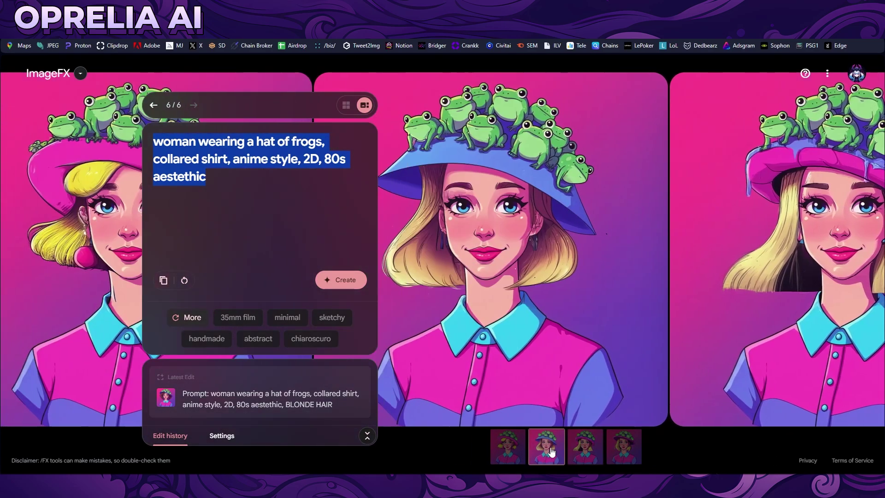
{"action": "left_click", "coordinate": [594, 459]}
{"action": "left_click", "coordinate": [624, 446]}
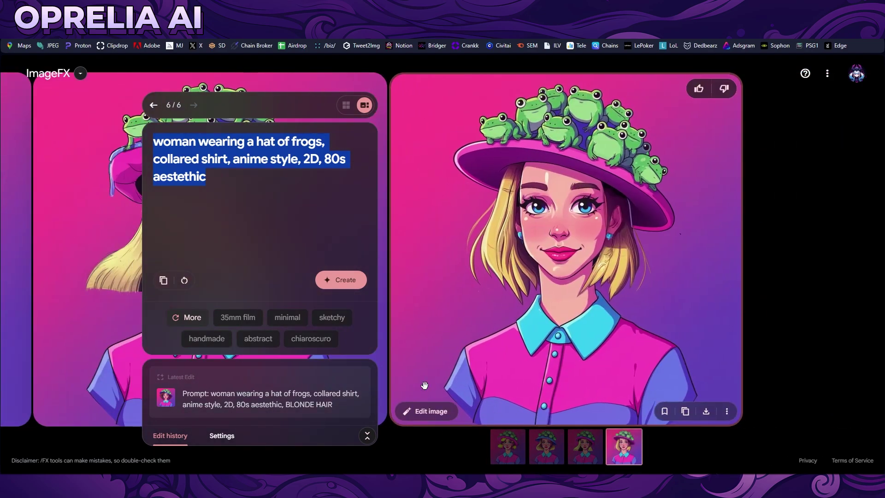
{"action": "left_click", "coordinate": [80, 74]}
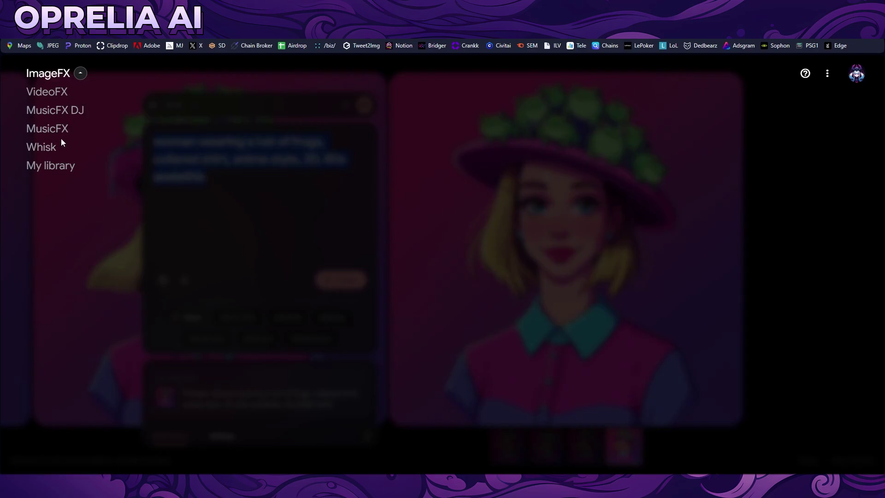
{"action": "left_click", "coordinate": [848, 92]}
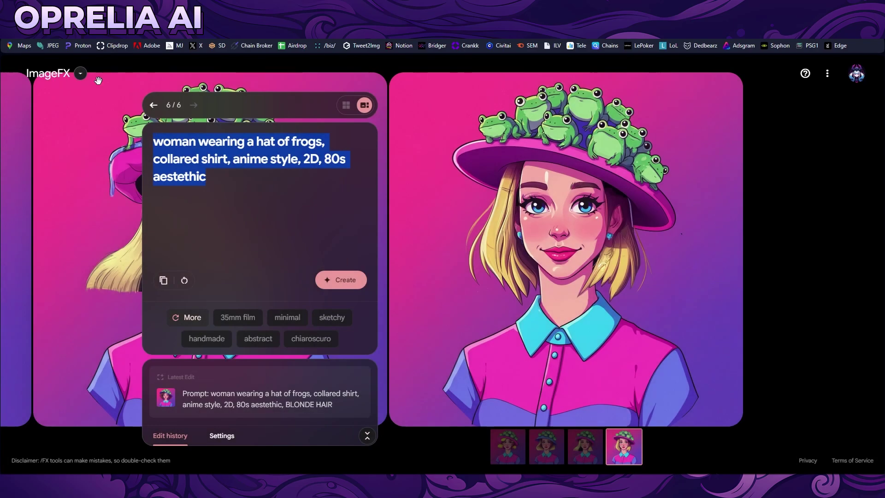
{"action": "left_click", "coordinate": [856, 76]}
{"action": "key", "text": "Escape"}
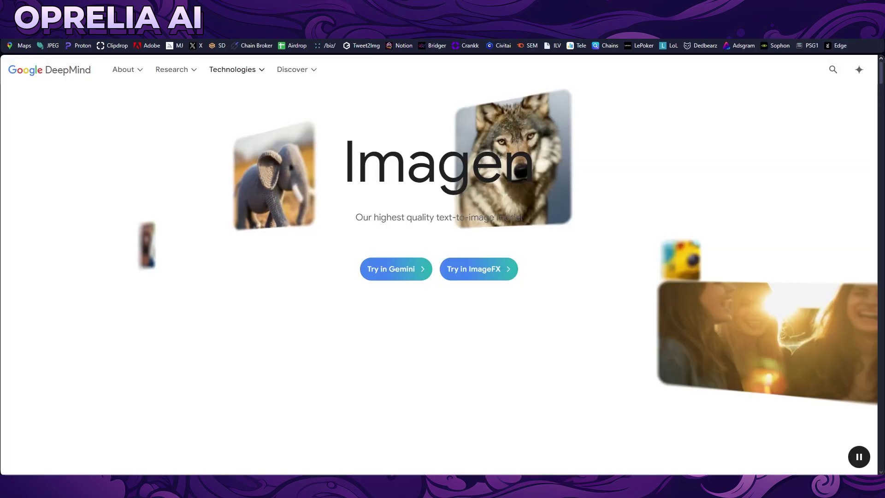
Look through the Google DeepMind Imagen page, from the new features and benchmarks past the sample images to the safety and related technologies sections
{"action": "scroll", "coordinate": [509, 236], "scroll_direction": "down", "scroll_amount": 15}
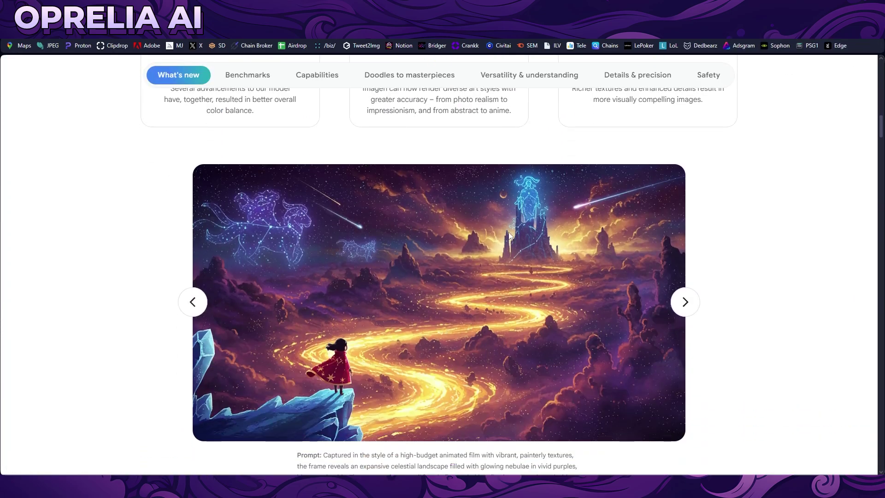
{"action": "scroll", "coordinate": [509, 236], "scroll_direction": "down", "scroll_amount": 15}
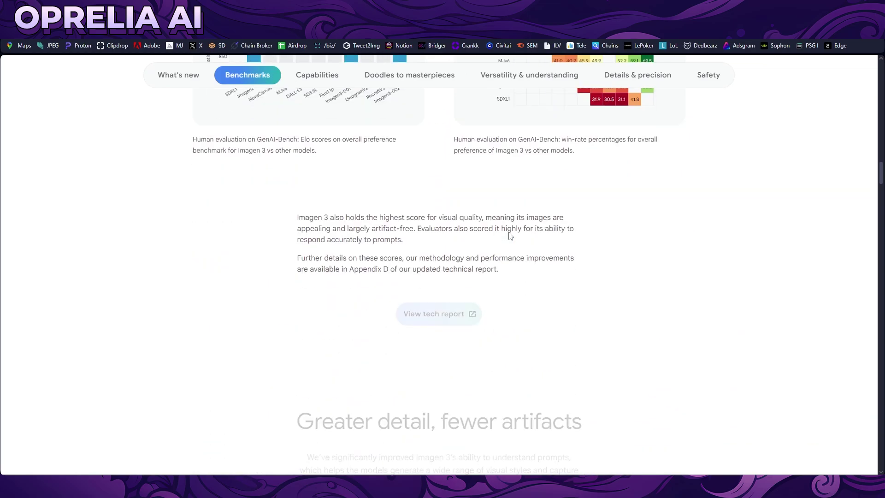
{"action": "scroll", "coordinate": [510, 236], "scroll_direction": "down", "scroll_amount": 10}
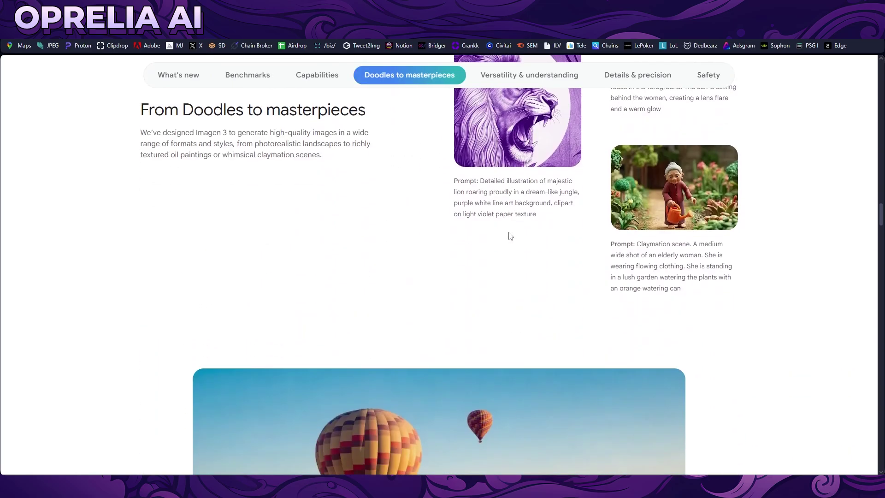
{"action": "scroll", "coordinate": [510, 236], "scroll_direction": "down", "scroll_amount": 14}
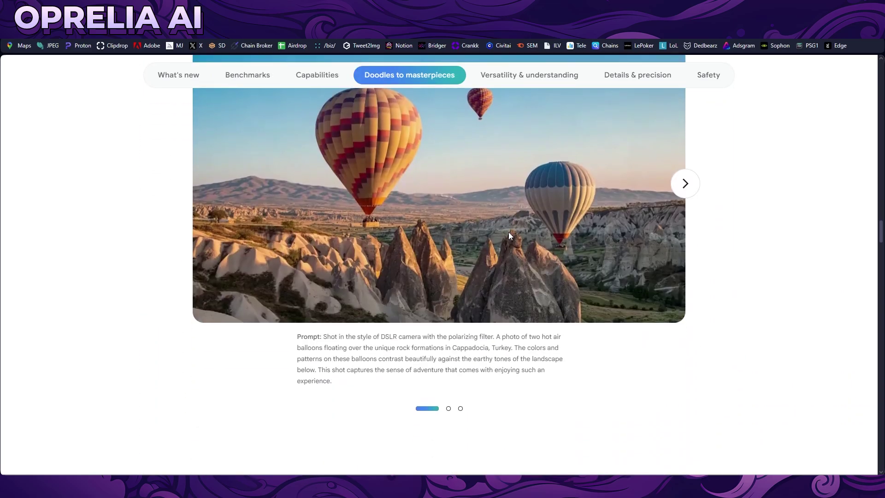
{"action": "scroll", "coordinate": [510, 236], "scroll_direction": "down", "scroll_amount": 15}
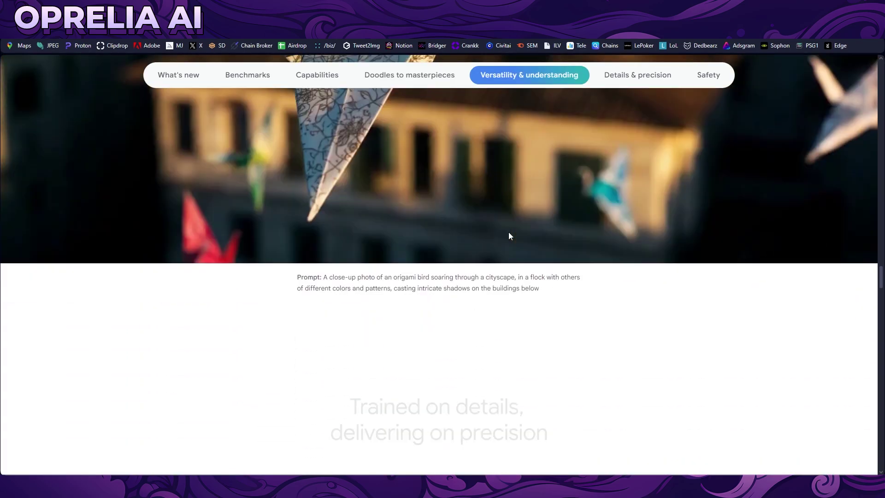
{"action": "scroll", "coordinate": [509, 232], "scroll_direction": "down", "scroll_amount": 20}
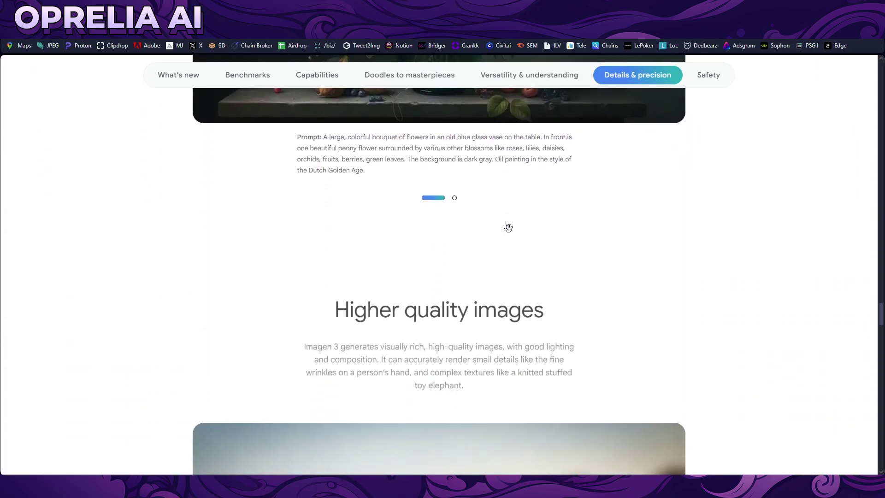
{"action": "scroll", "coordinate": [509, 230], "scroll_direction": "down", "scroll_amount": 9}
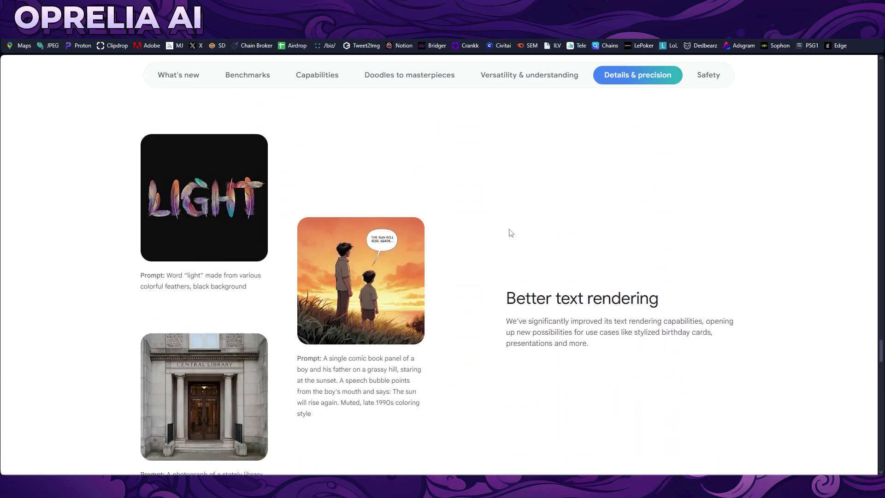
{"action": "scroll", "coordinate": [511, 233], "scroll_direction": "up", "scroll_amount": 4}
{"action": "scroll", "coordinate": [511, 233], "scroll_direction": "down", "scroll_amount": 16}
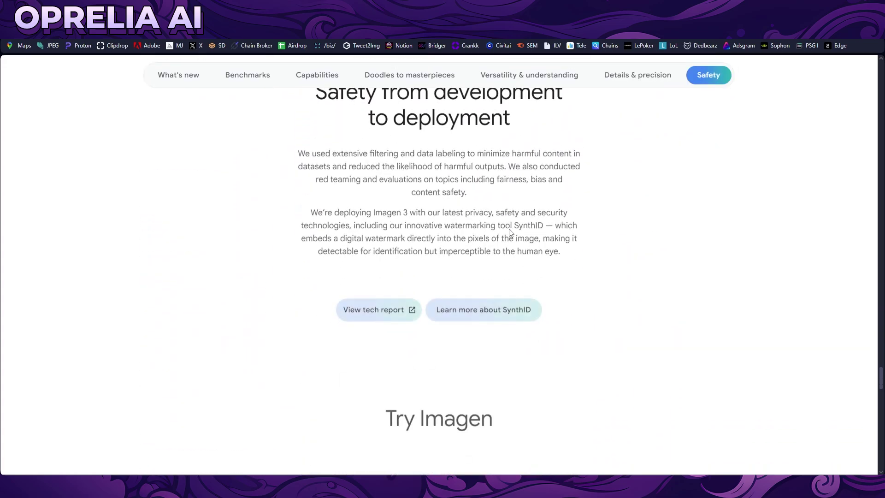
{"action": "scroll", "coordinate": [511, 233], "scroll_direction": "up", "scroll_amount": 3}
{"action": "scroll", "coordinate": [511, 233], "scroll_direction": "down", "scroll_amount": 20}
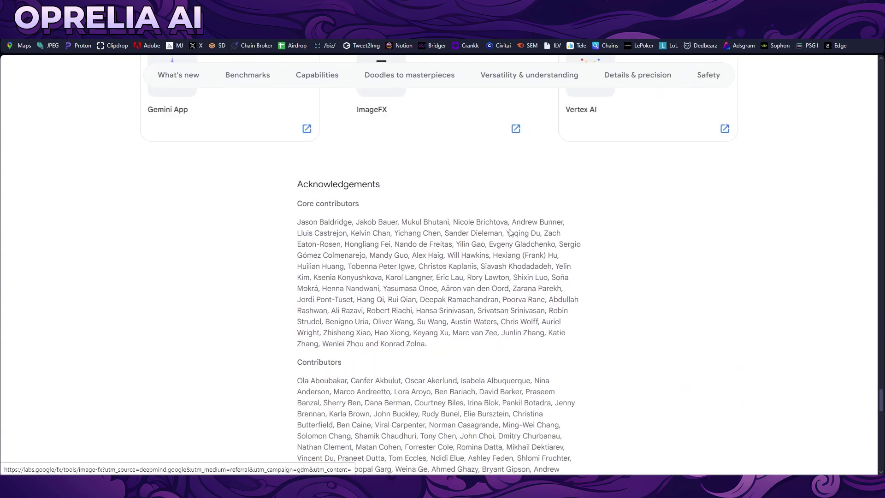
{"action": "scroll", "coordinate": [509, 229], "scroll_direction": "down", "scroll_amount": 5}
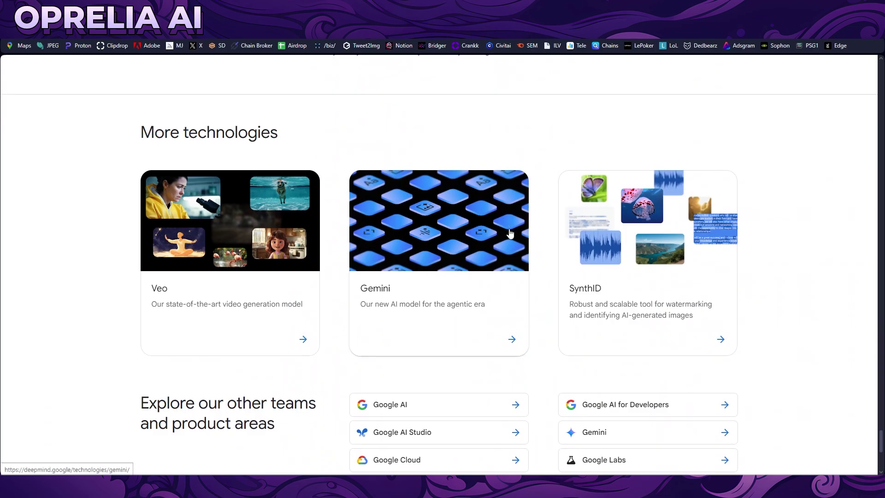
{"action": "scroll", "coordinate": [510, 232], "scroll_direction": "down", "scroll_amount": 5}
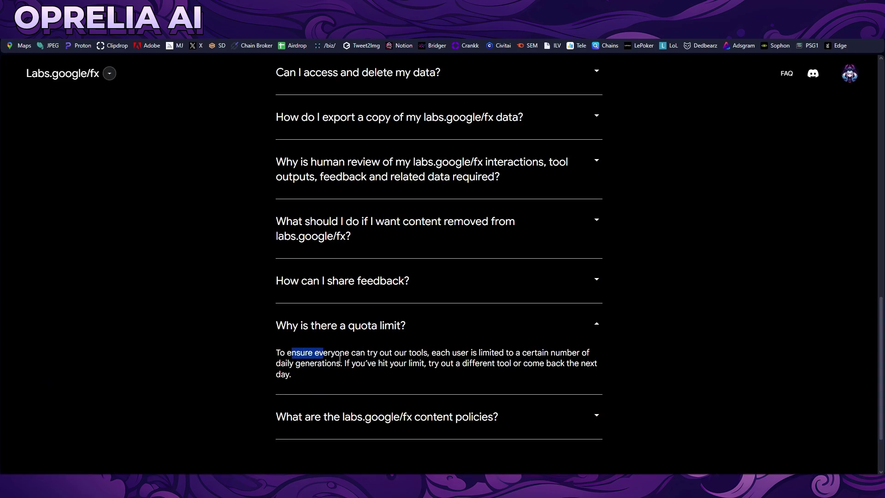
Read the labs.google/fx FAQ answer about the quota limit, and expand the answer about the content policies
{"action": "left_click_drag", "start_coordinate": [339, 359], "coordinate": [342, 364]}
{"action": "left_click", "coordinate": [362, 356]}
{"action": "scroll", "coordinate": [394, 351], "scroll_direction": "down", "scroll_amount": 2}
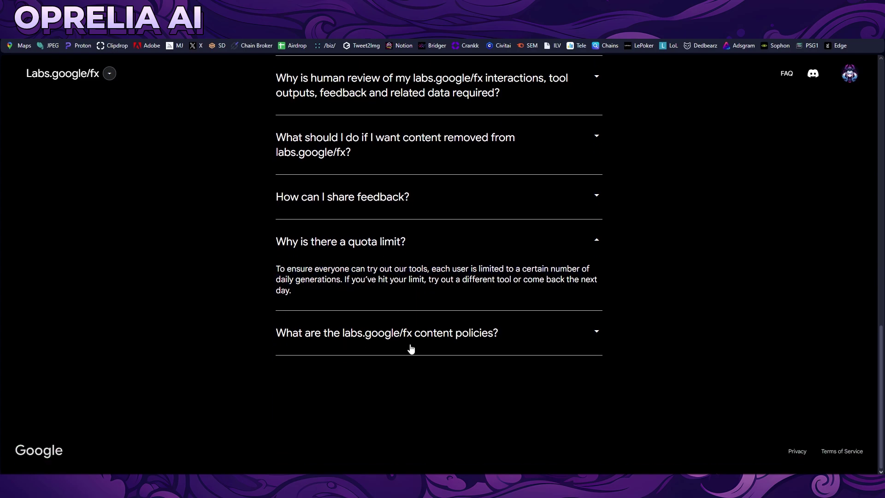
{"action": "left_click", "coordinate": [410, 343]}
{"action": "scroll", "coordinate": [286, 359], "scroll_direction": "down", "scroll_amount": 3}
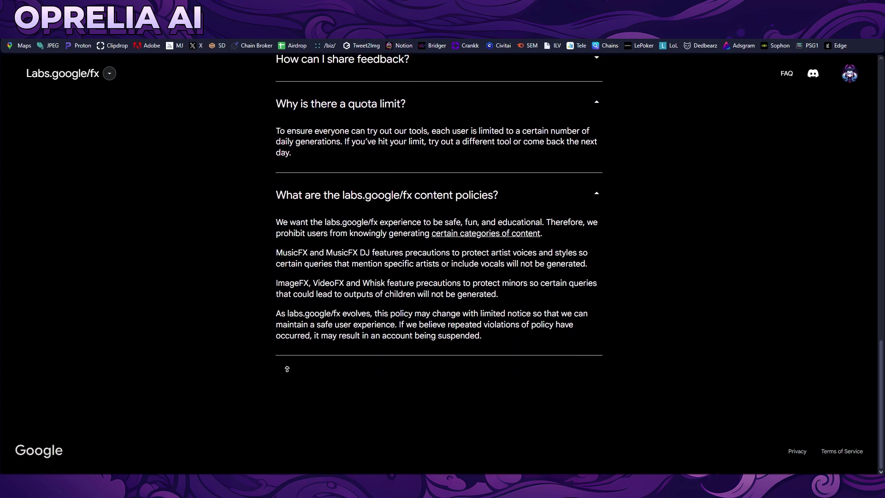
Go to My library and open the saved image of the spiky-haired character among candies
{"action": "scroll", "coordinate": [208, 243], "scroll_direction": "up", "scroll_amount": 15}
{"action": "left_click", "coordinate": [109, 74]}
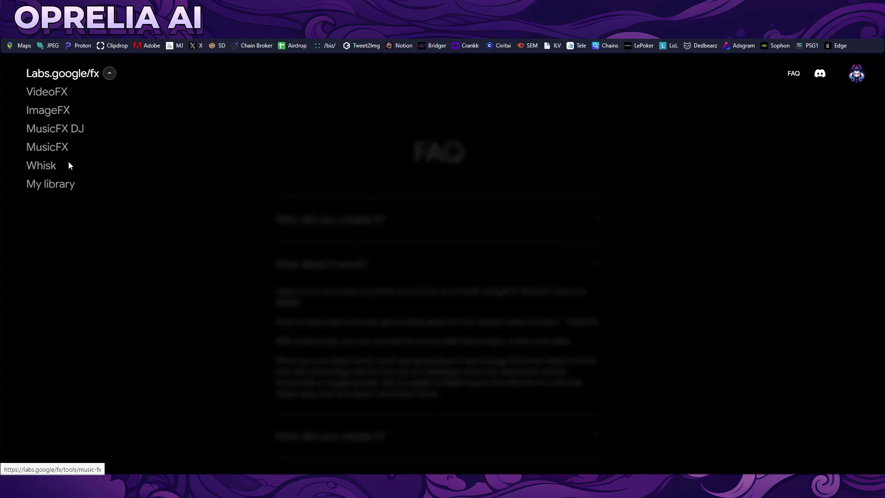
{"action": "left_click", "coordinate": [59, 185]}
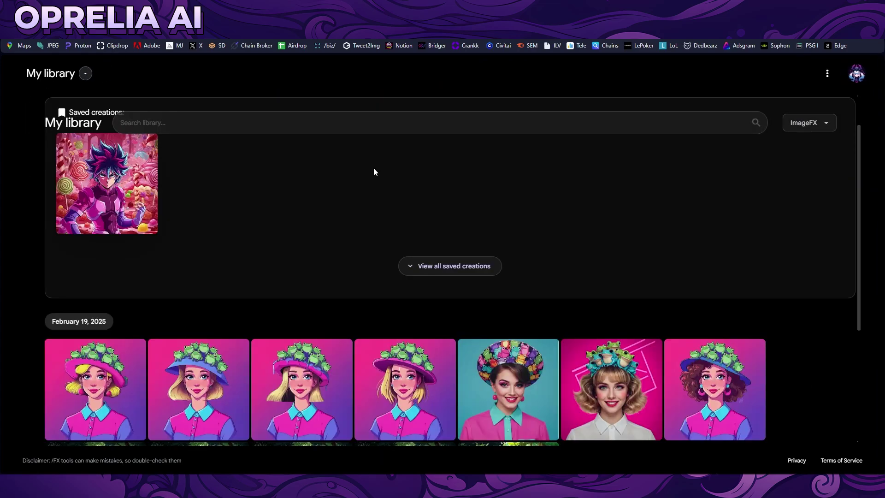
{"action": "left_click", "coordinate": [137, 183]}
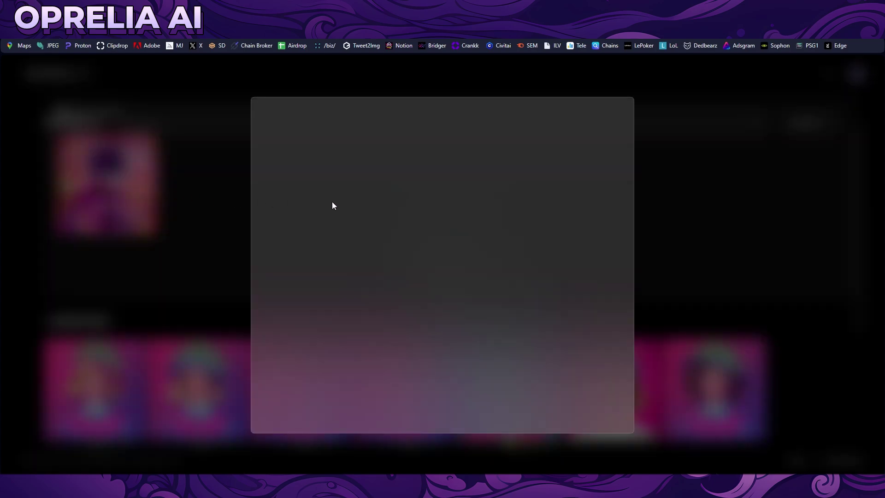